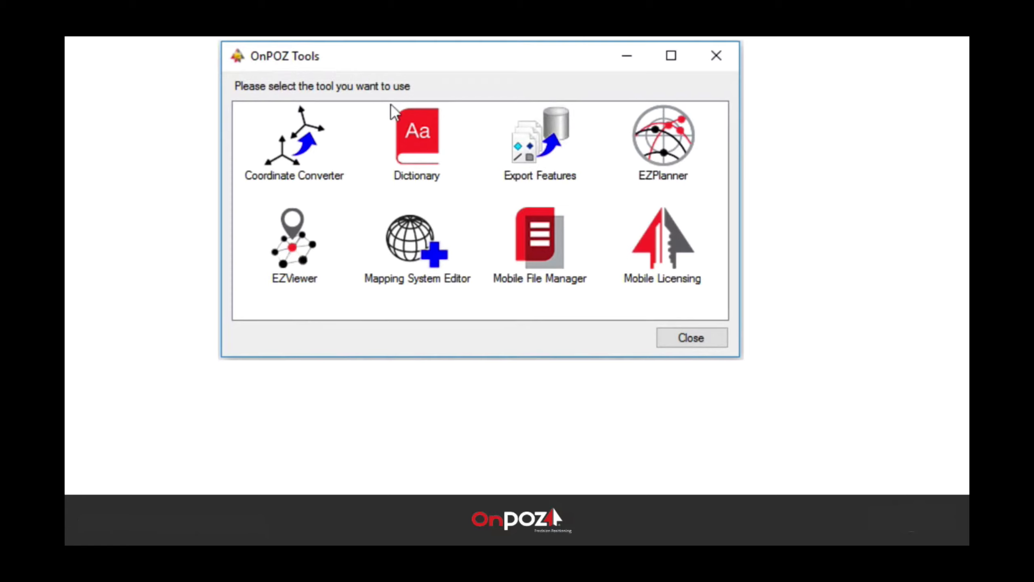
Step: Create and save a new dictionary file named 'My dictionary.dic'
{"action": "left_click", "coordinate": [415, 166]}
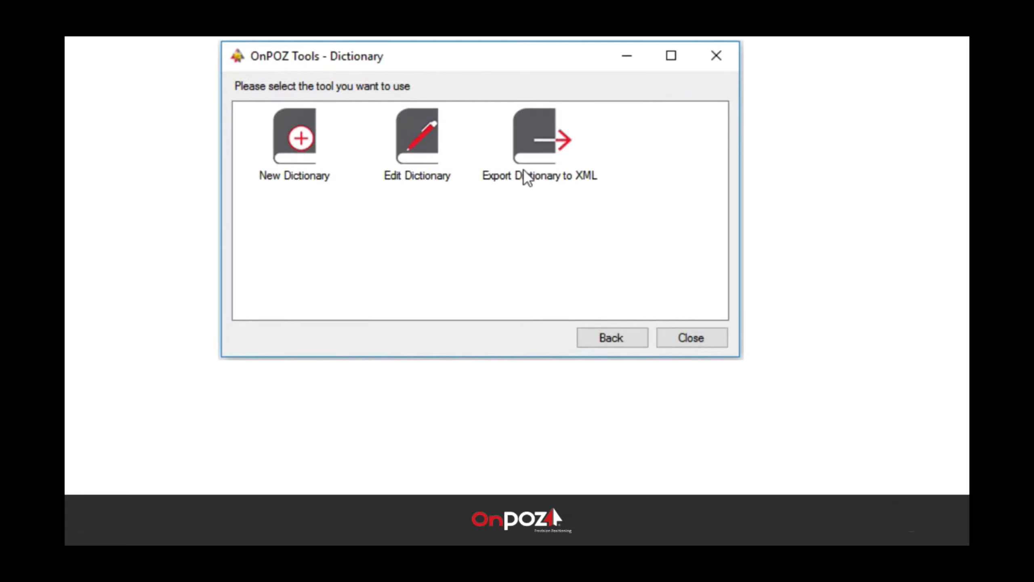
{"action": "left_click", "coordinate": [320, 159]}
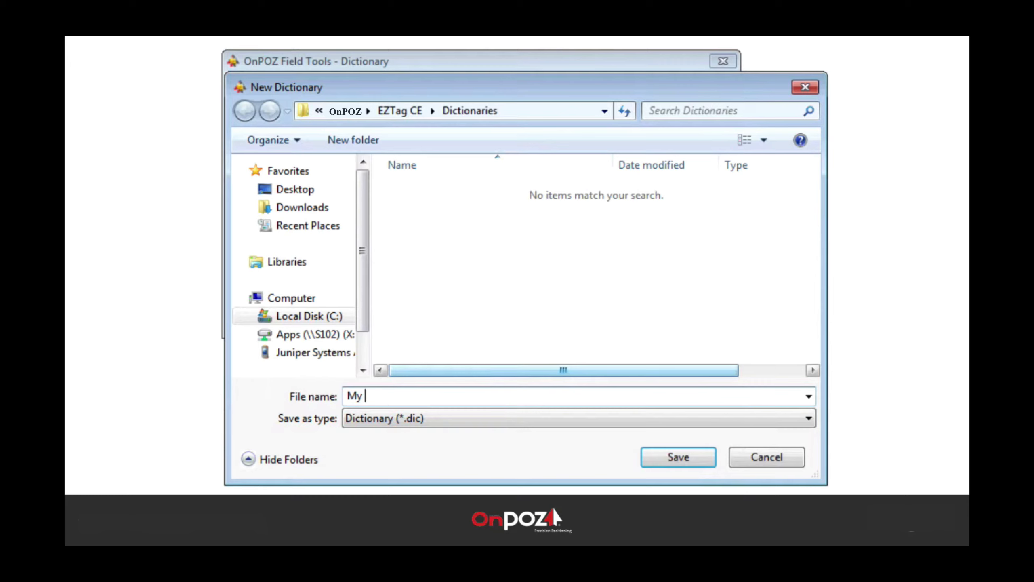
{"action": "type", "text": "dictionary"}
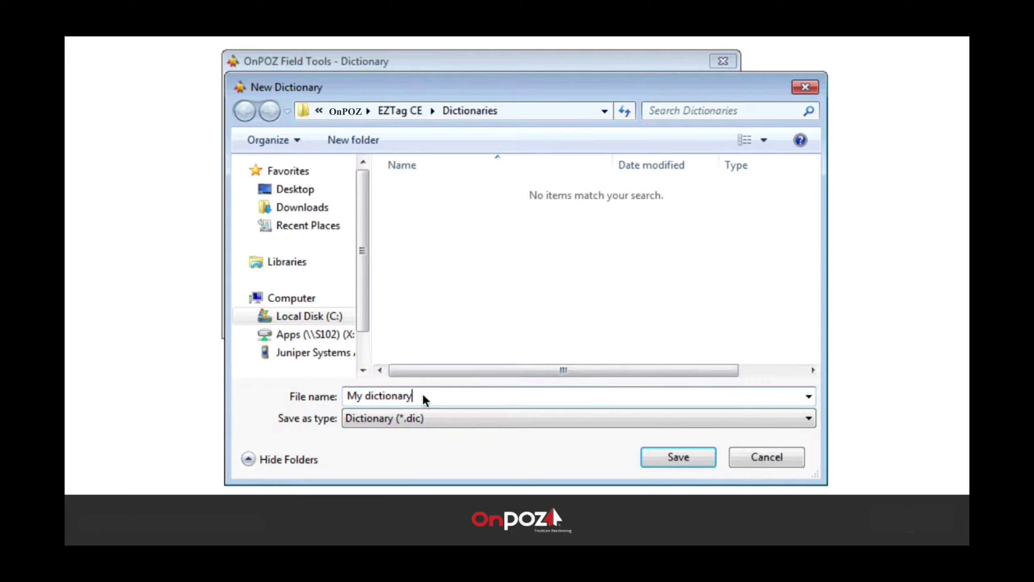
{"action": "left_click", "coordinate": [678, 457]}
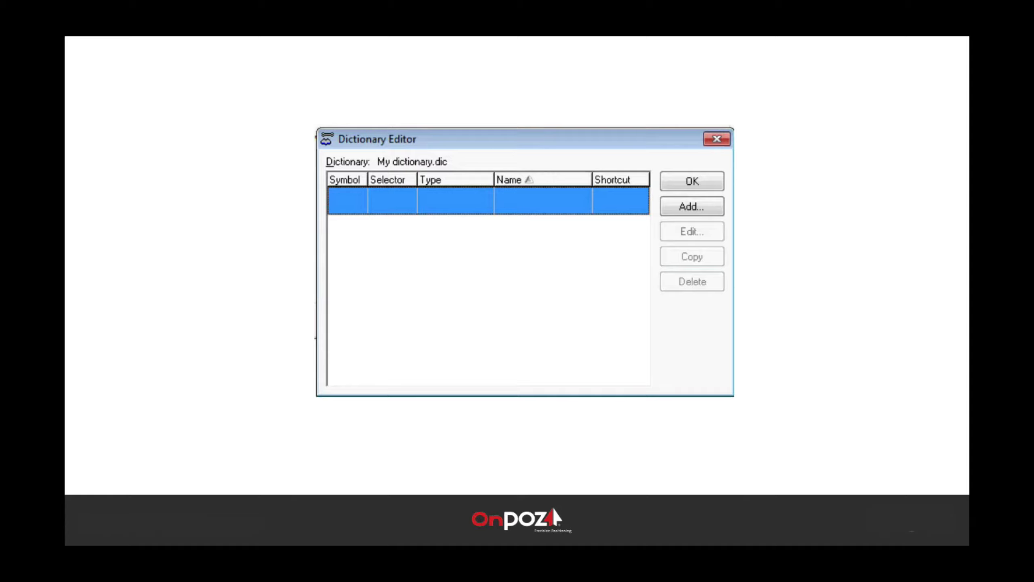
Step: Add a feature named Pole and start a new attribute in its script
{"action": "left_click", "coordinate": [696, 206]}
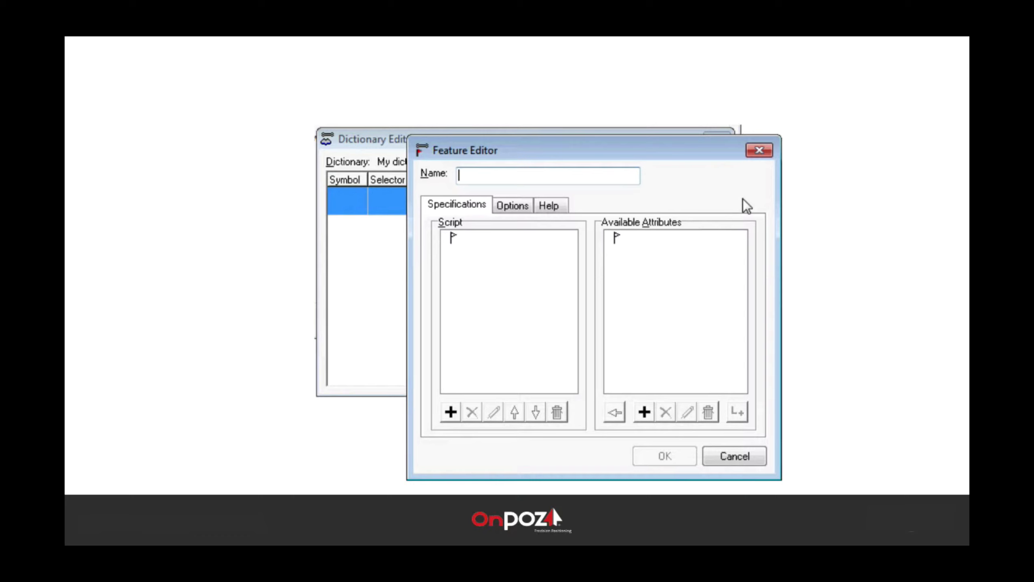
{"action": "type", "text": "Pole"}
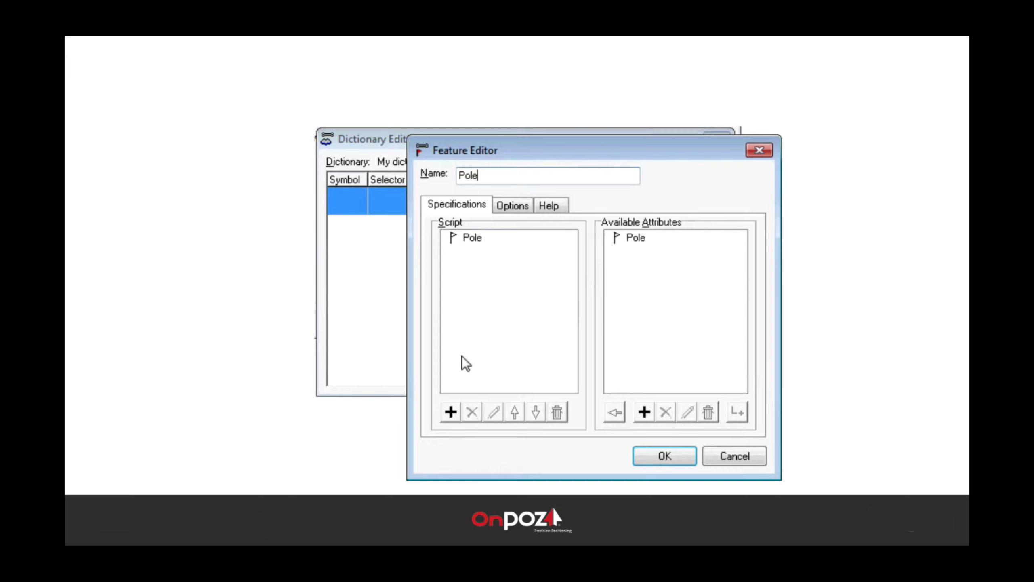
{"action": "left_click", "coordinate": [451, 411]}
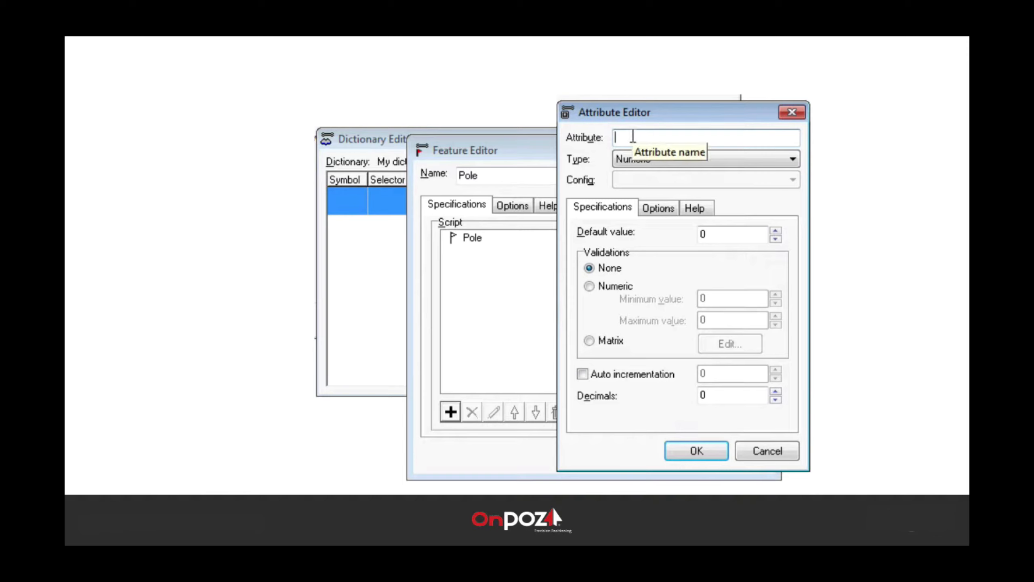
Step: Name the new attribute ID, make it Alphanumeric, and show its Options settings
{"action": "type", "text": "ID"}
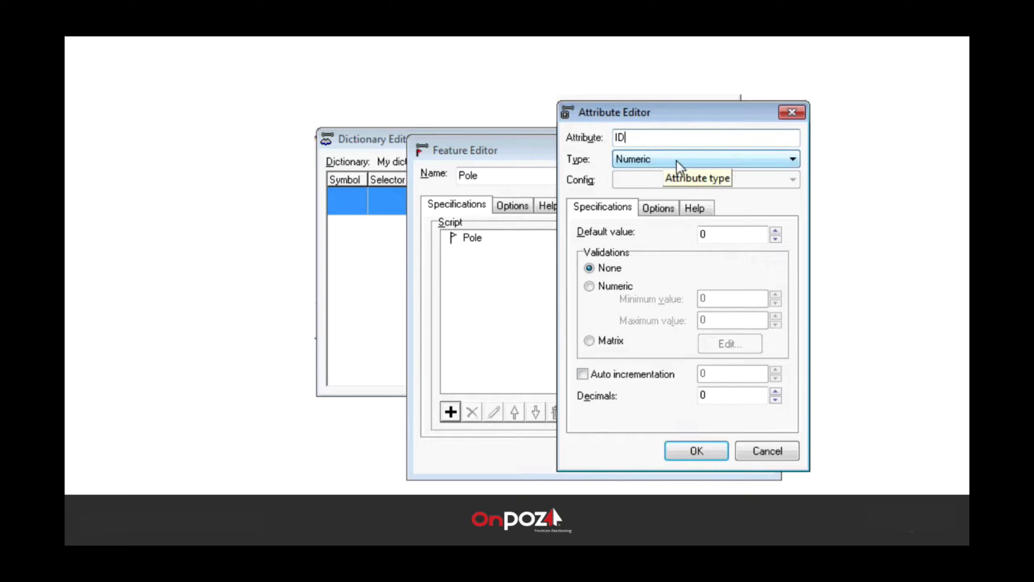
{"action": "left_click", "coordinate": [699, 161]}
{"action": "left_click", "coordinate": [700, 160]}
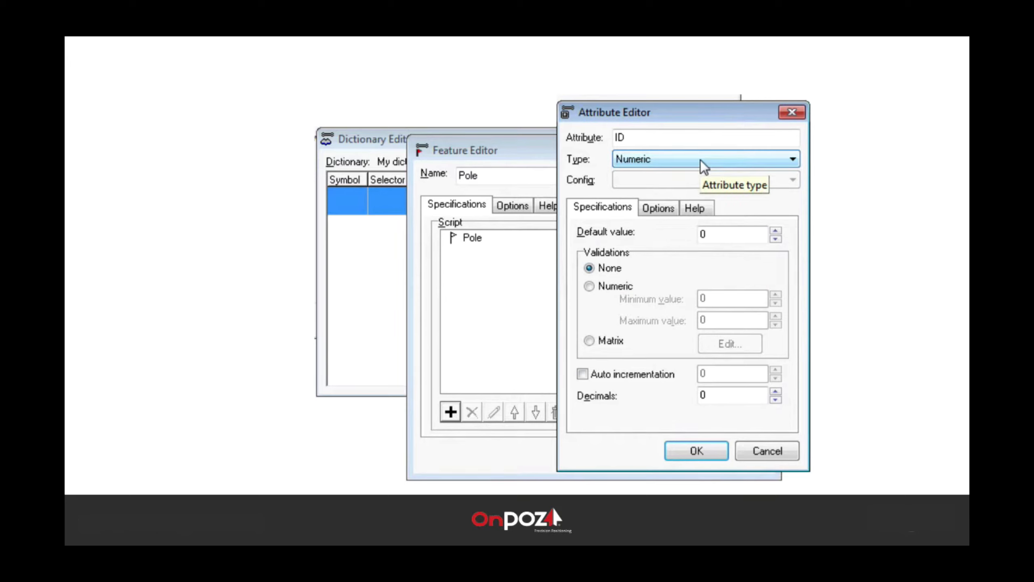
{"action": "left_click", "coordinate": [700, 160]}
{"action": "left_click", "coordinate": [663, 187]}
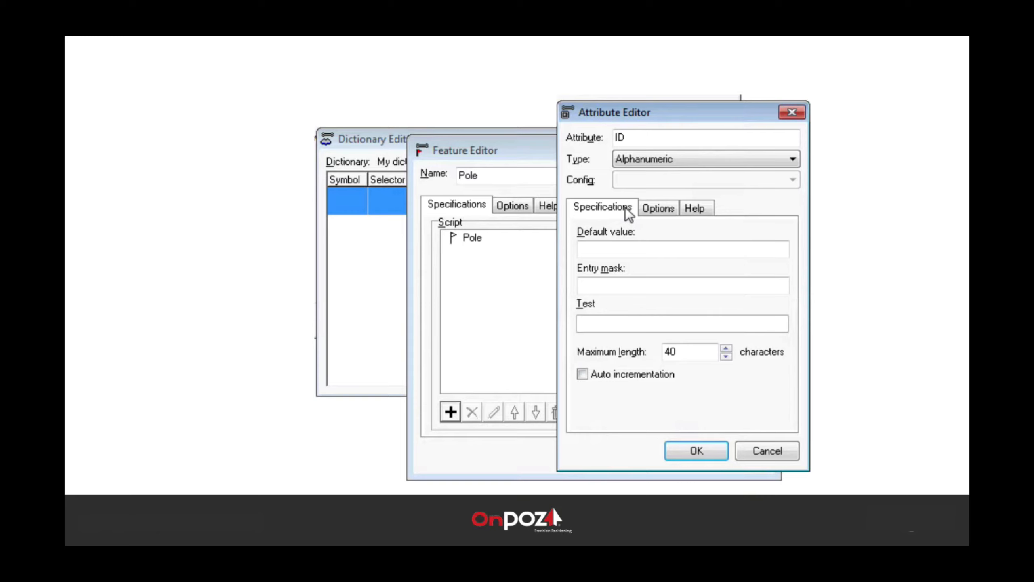
{"action": "left_click", "coordinate": [661, 208]}
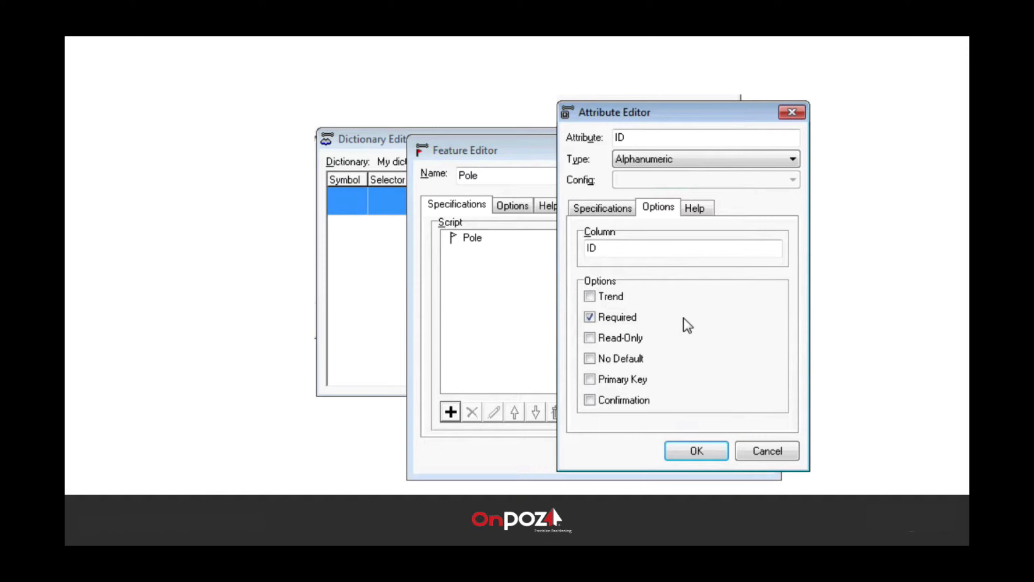
Step: Make ID the primary key, rename it 'ID (barcode)', and confirm the attribute
{"action": "left_click", "coordinate": [589, 379]}
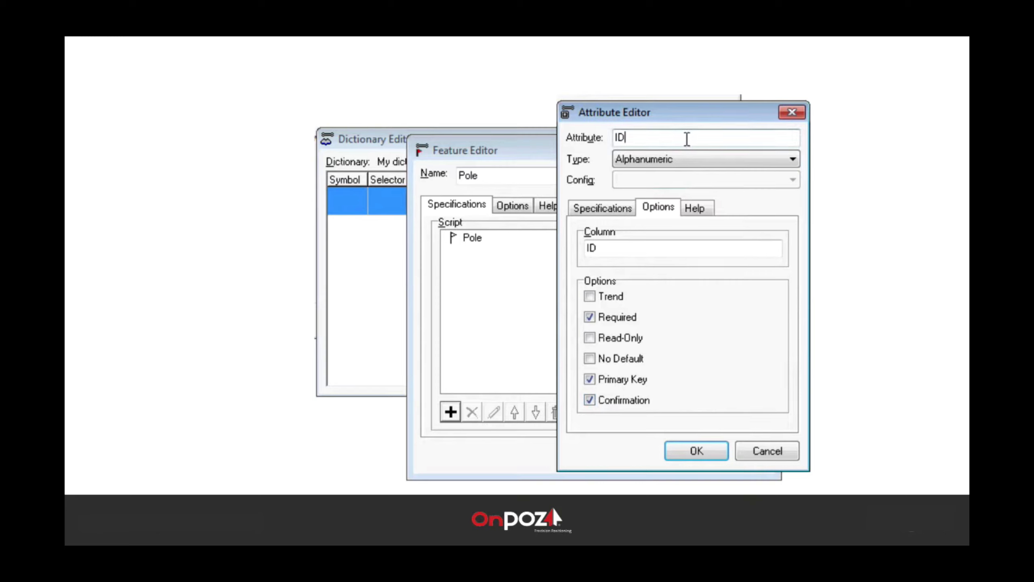
{"action": "type", "text": "(barcode)"}
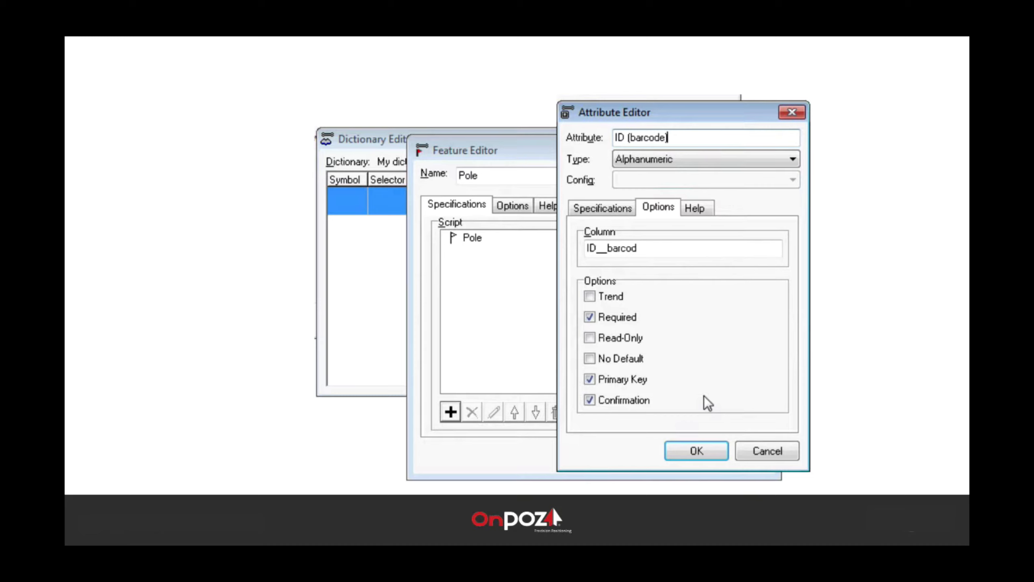
{"action": "left_click", "coordinate": [702, 448]}
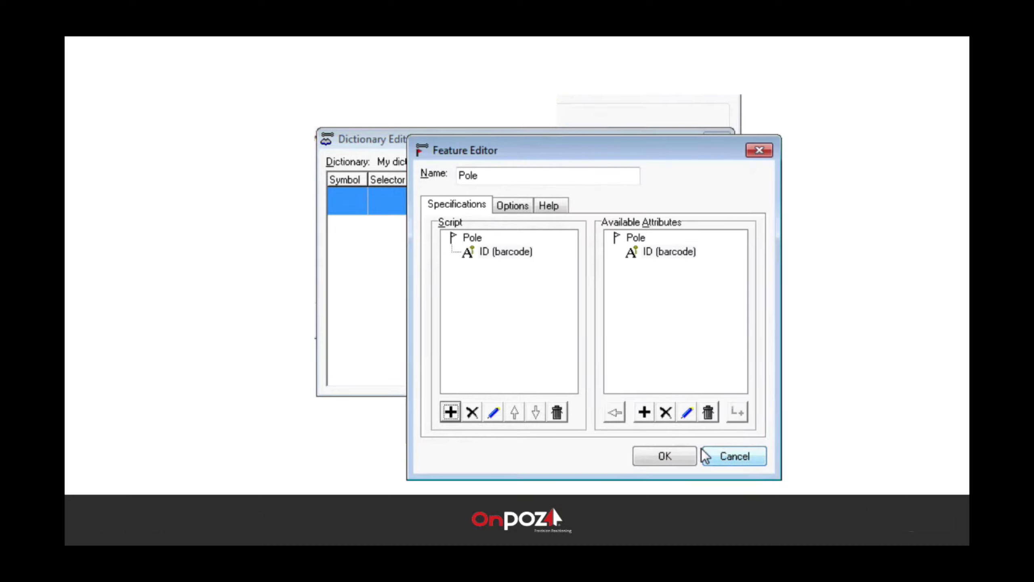
Step: Add a second Pole attribute named Function with a choice type
{"action": "left_click", "coordinate": [452, 412]}
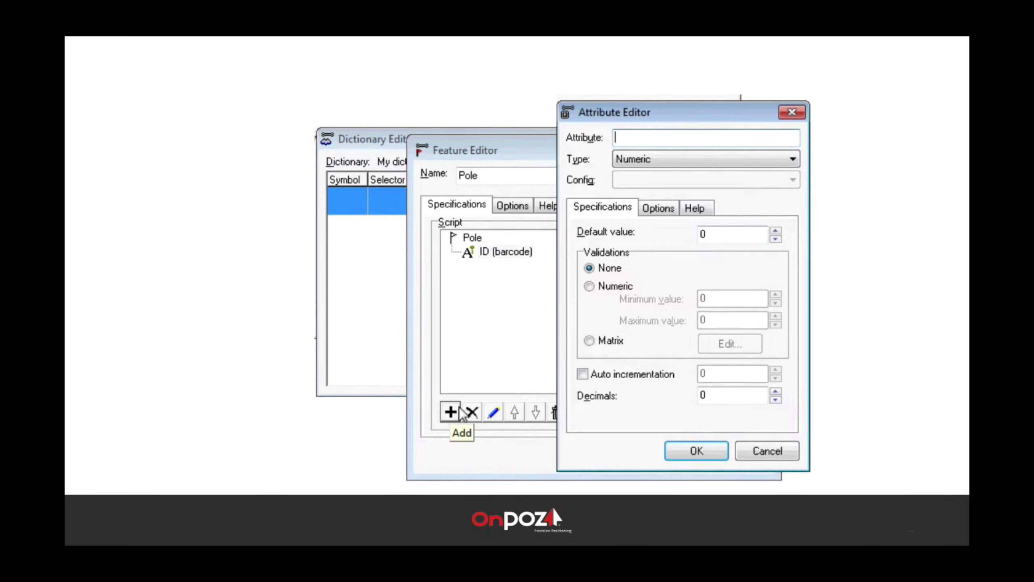
{"action": "type", "text": "Function"}
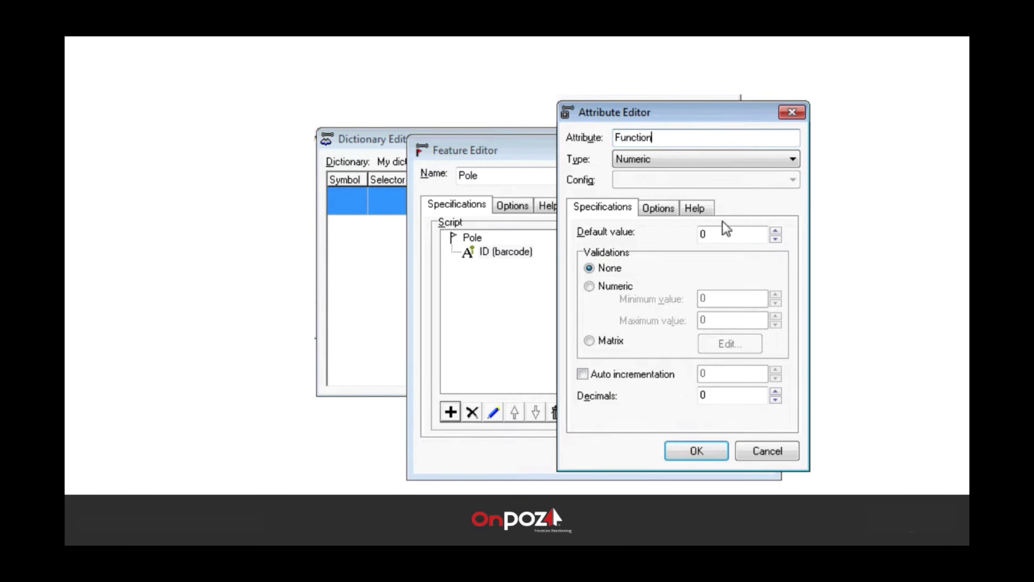
{"action": "left_click", "coordinate": [712, 160]}
{"action": "left_click", "coordinate": [662, 198]}
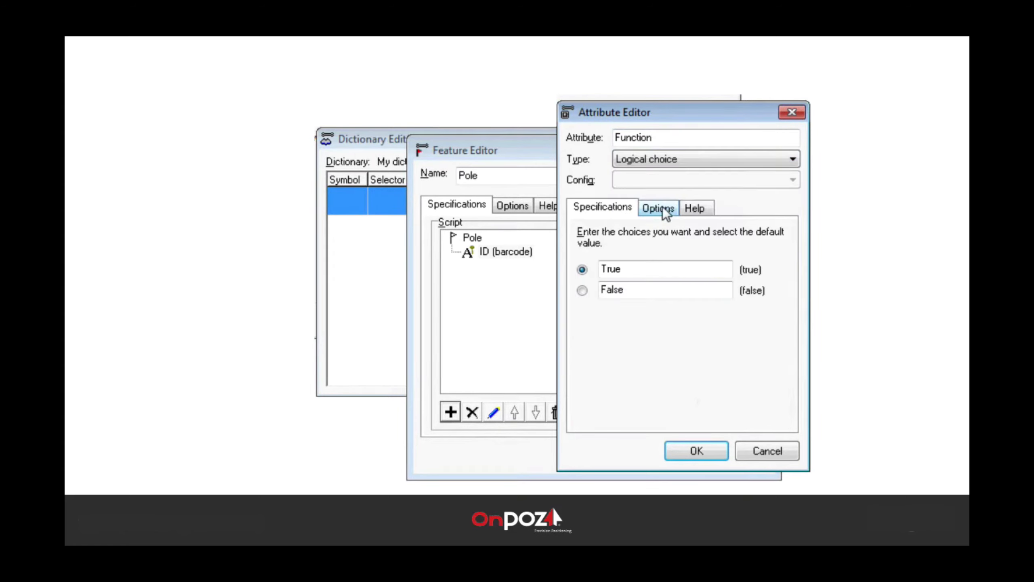
Step: Enter the choice values electric, phone and other for Function
{"action": "left_click", "coordinate": [607, 269]}
{"action": "double_click", "coordinate": [630, 270]}
{"action": "type", "text": "electric"}
{"action": "key", "text": "Tab"}
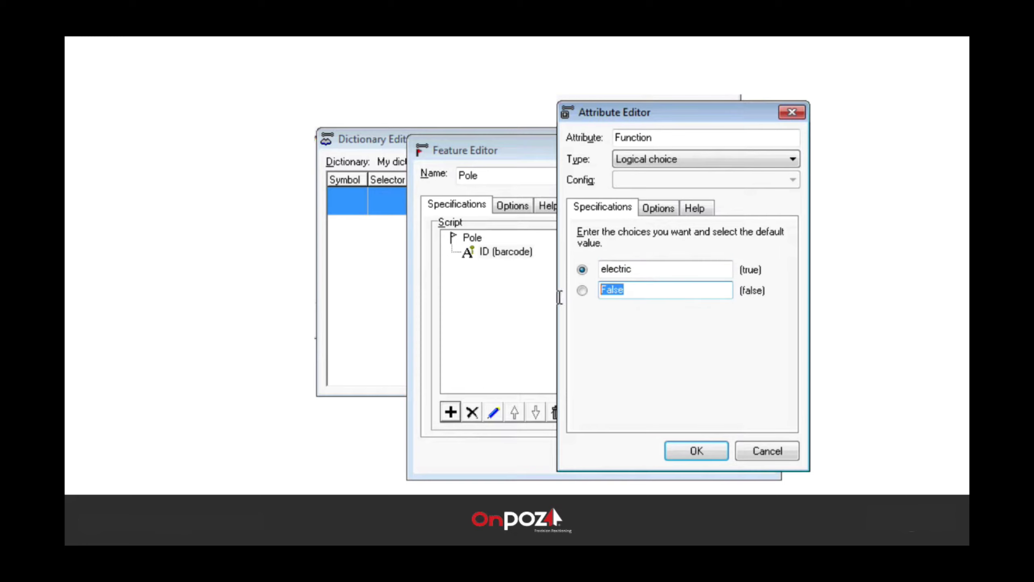
{"action": "type", "text": "phone"}
{"action": "type", "text": "electric"}
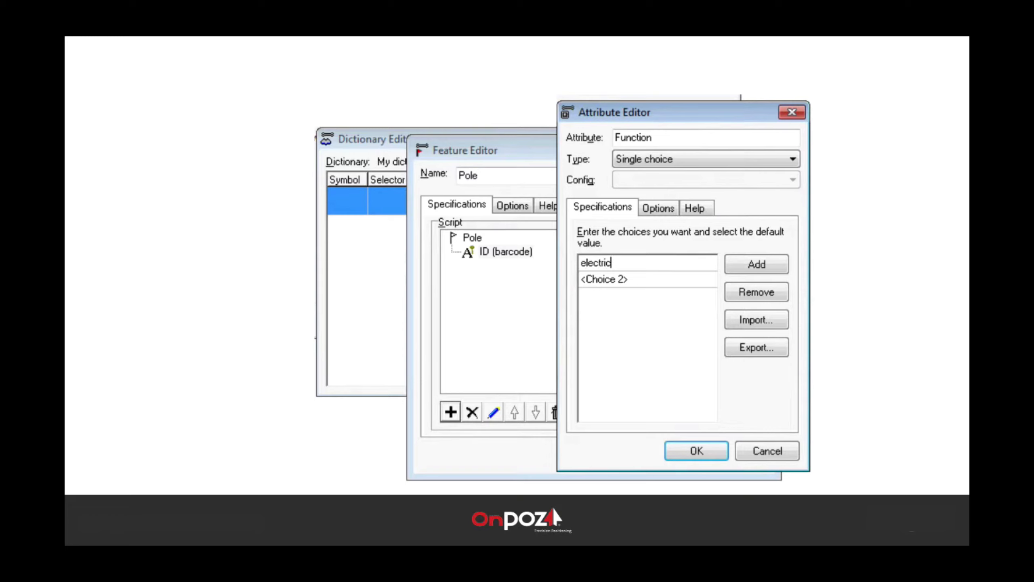
{"action": "left_click_drag", "start_coordinate": [629, 281], "coordinate": [569, 281]}
{"action": "type", "text": "phone"}
{"action": "left_click", "coordinate": [769, 264]}
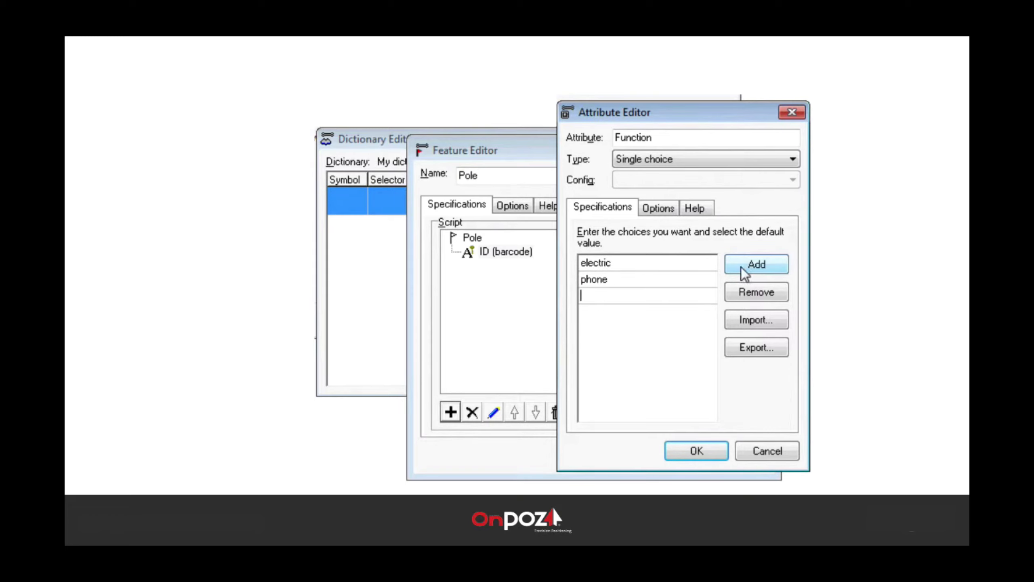
{"action": "type", "text": "other"}
Step: Import Function's choice list from pole_function.txt and review the electric and phone choices
{"action": "left_click", "coordinate": [735, 322]}
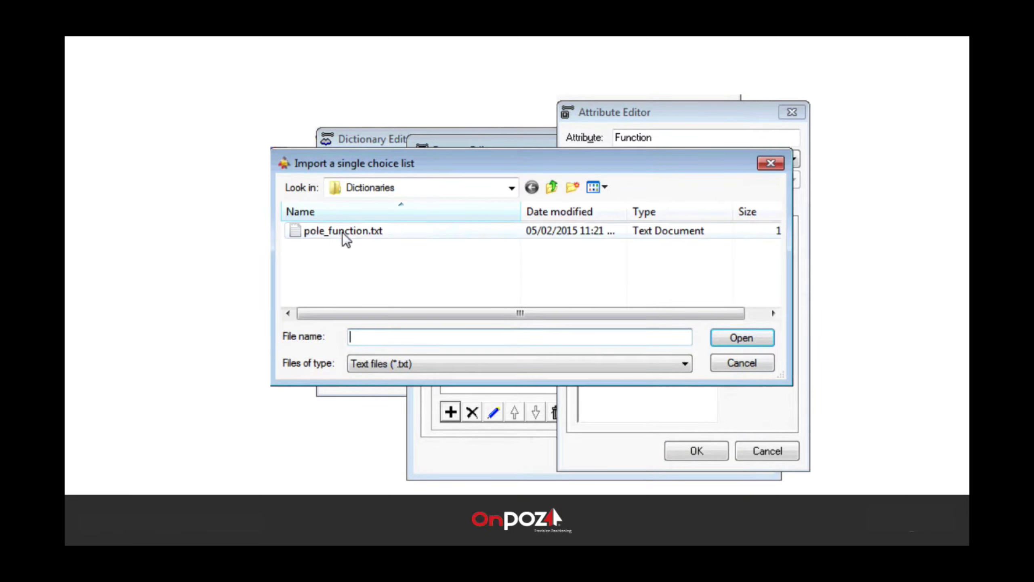
{"action": "double_click", "coordinate": [342, 231]}
{"action": "left_click", "coordinate": [652, 280]}
{"action": "left_click", "coordinate": [648, 264]}
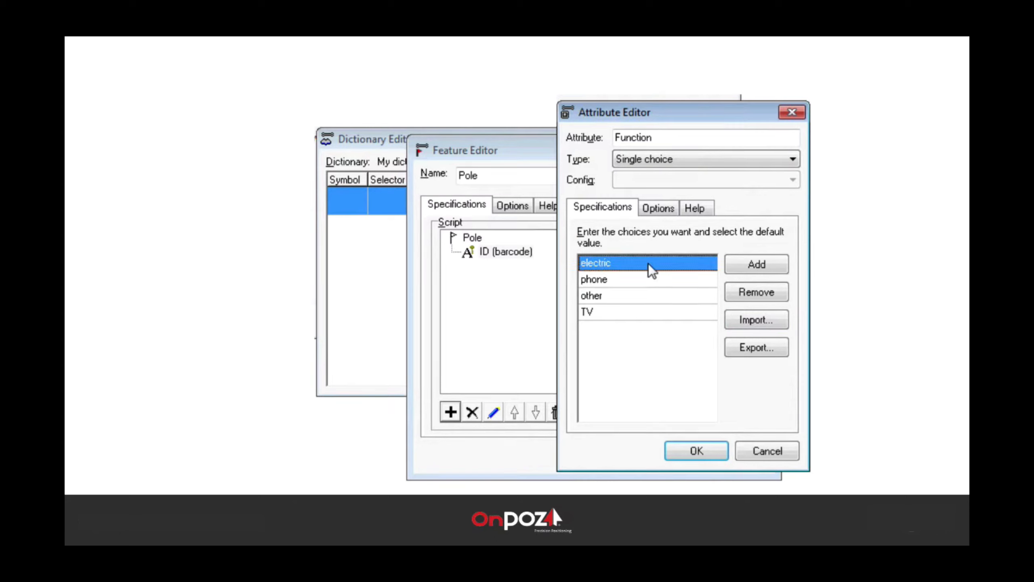
Step: Make Function Multiple choices with electric, phone and other, phone as default
{"action": "left_click", "coordinate": [688, 158]}
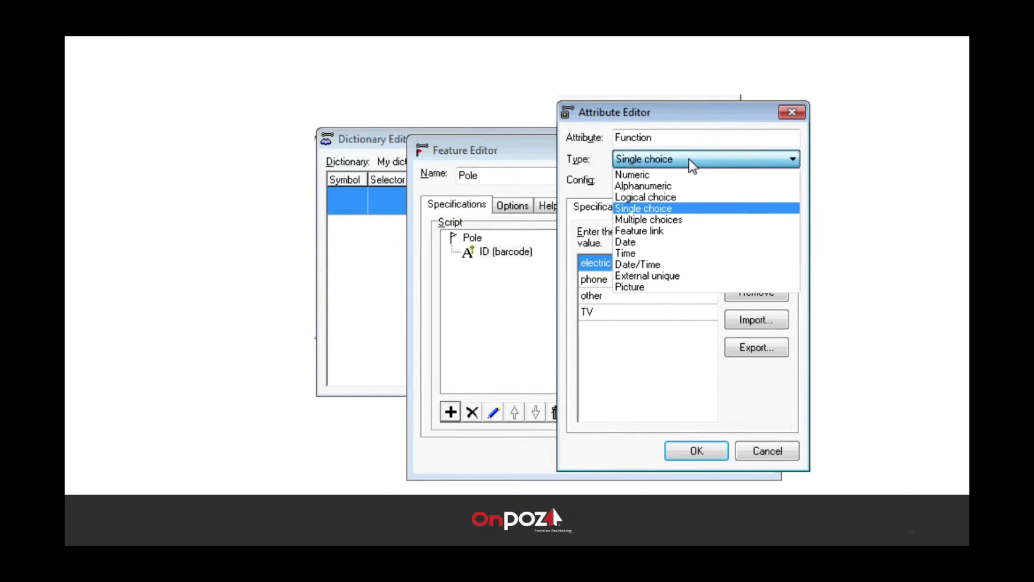
{"action": "left_click", "coordinate": [661, 218]}
{"action": "left_click", "coordinate": [605, 296]}
{"action": "type", "text": "electric"}
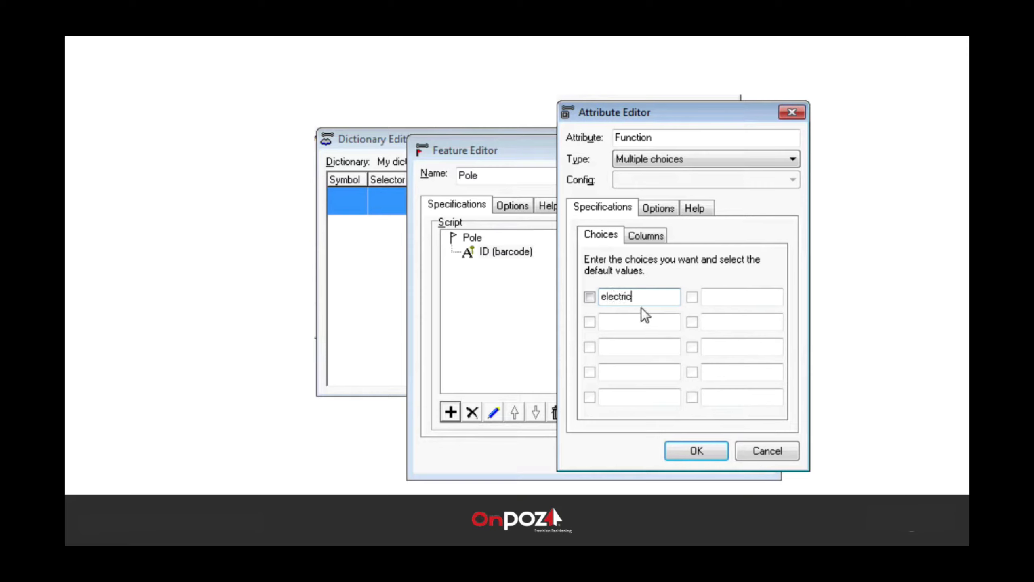
{"action": "left_click", "coordinate": [635, 322]}
{"action": "type", "text": "p"}
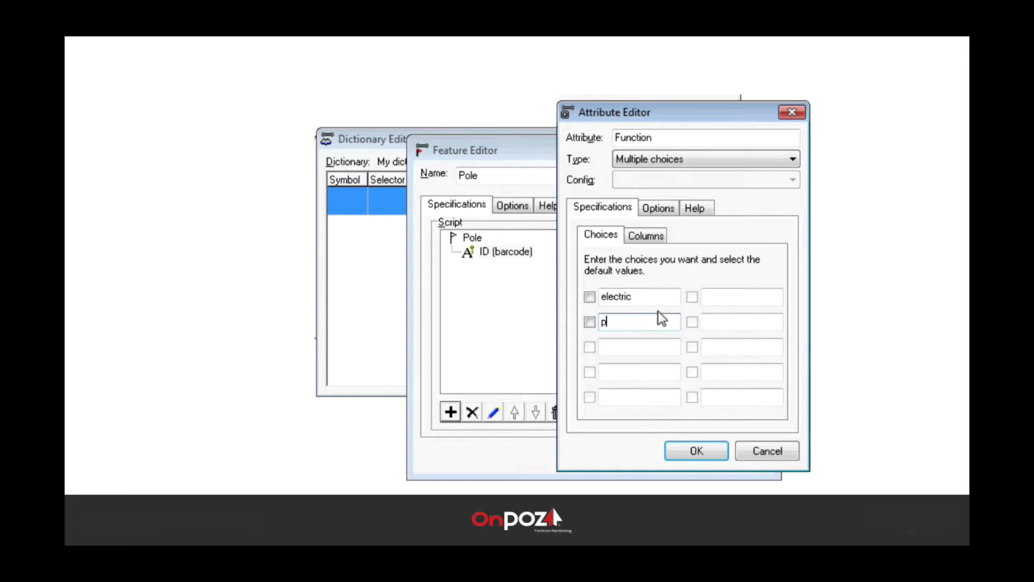
{"action": "type", "text": "hone"}
{"action": "left_click", "coordinate": [631, 347]}
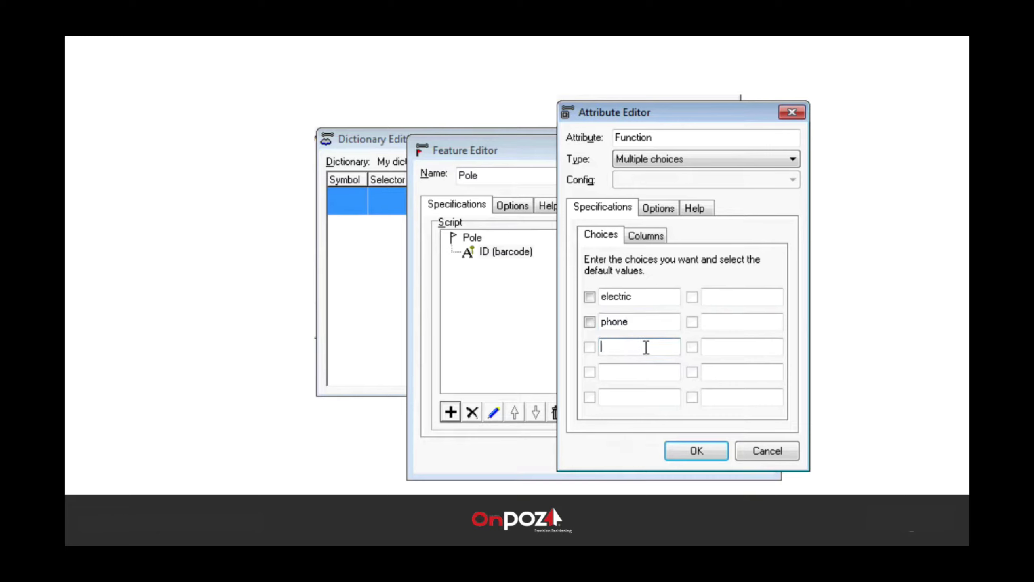
{"action": "type", "text": "other"}
{"action": "left_click", "coordinate": [589, 322]}
Step: Switch Function to Single choice and confirm the added TV choice
{"action": "left_click", "coordinate": [745, 156]}
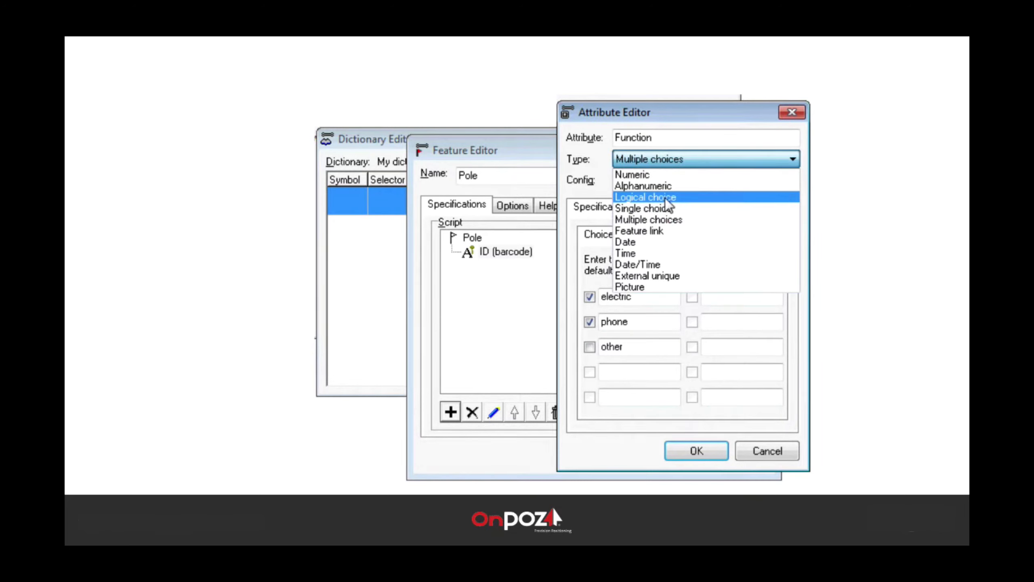
{"action": "left_click", "coordinate": [667, 208]}
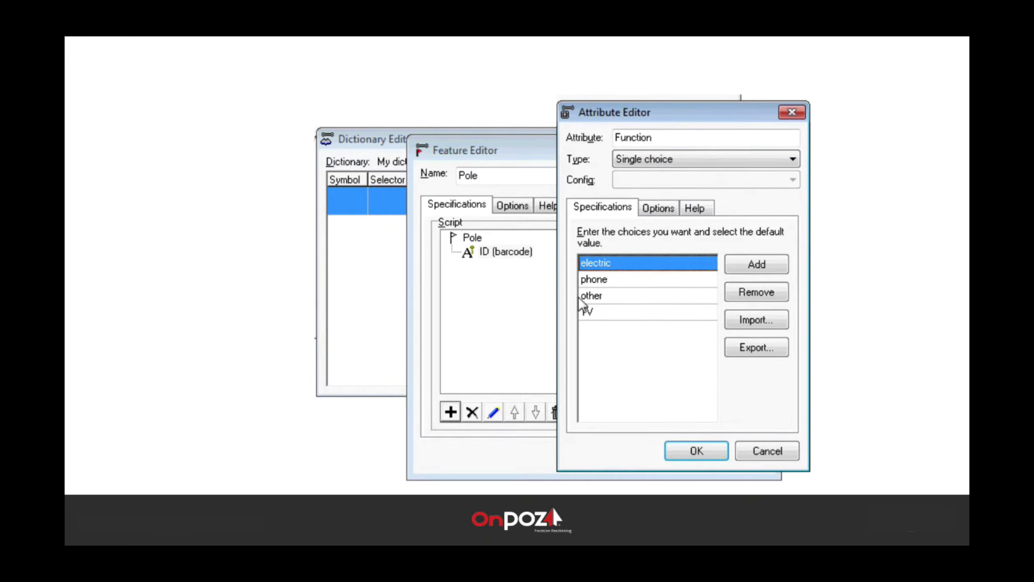
{"action": "key", "text": "Return"}
Step: Attach an Alphanumeric attribute named specify under Function's other choice
{"action": "left_click", "coordinate": [452, 265]}
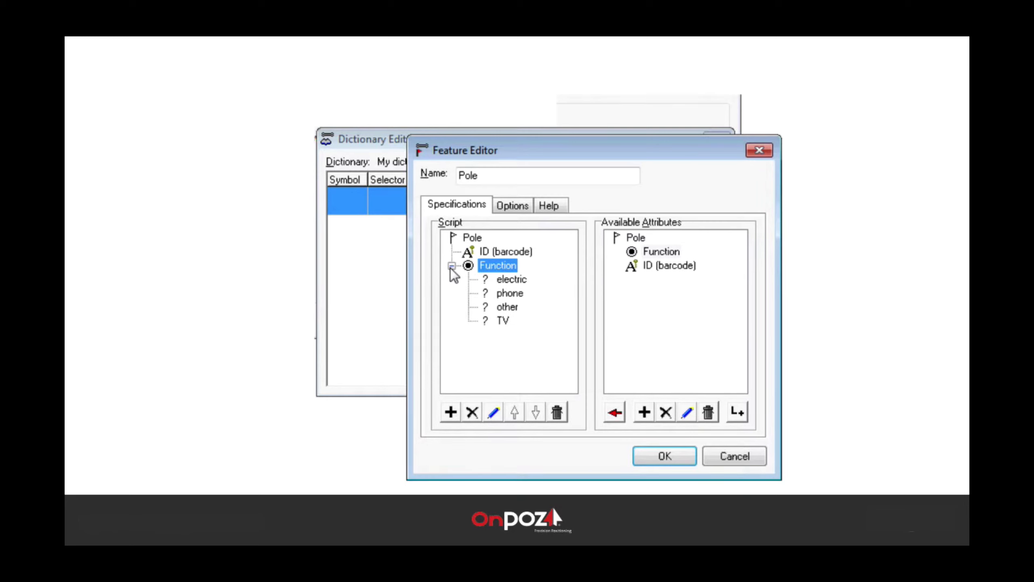
{"action": "left_click", "coordinate": [512, 307]}
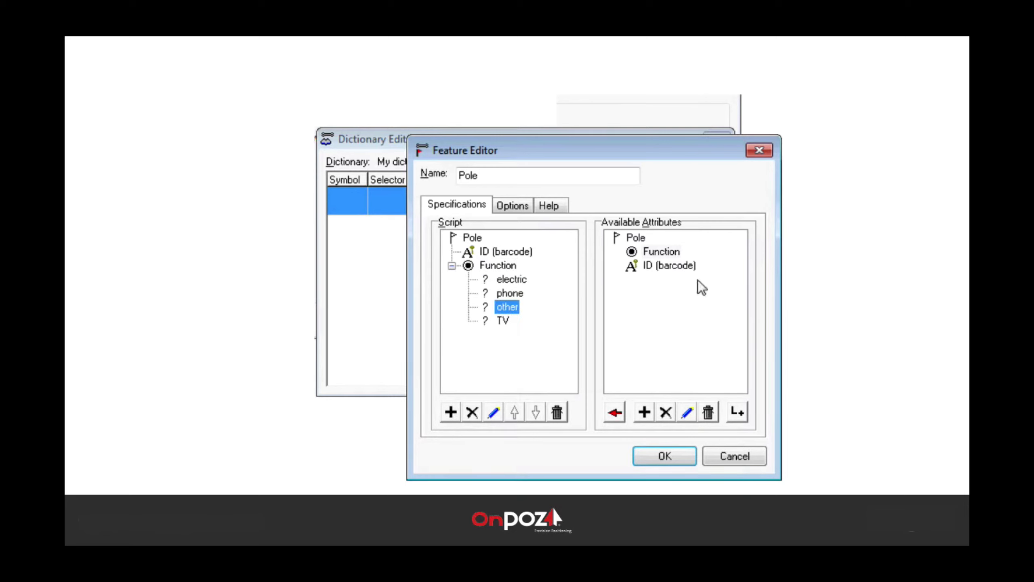
{"action": "left_click", "coordinate": [451, 411]}
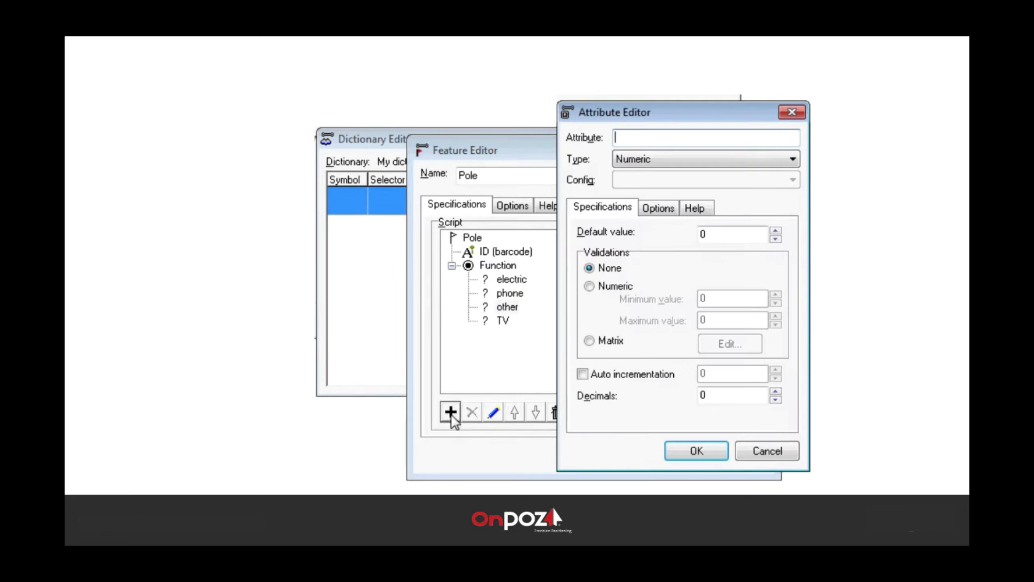
{"action": "type", "text": "specify"}
{"action": "left_click", "coordinate": [692, 161]}
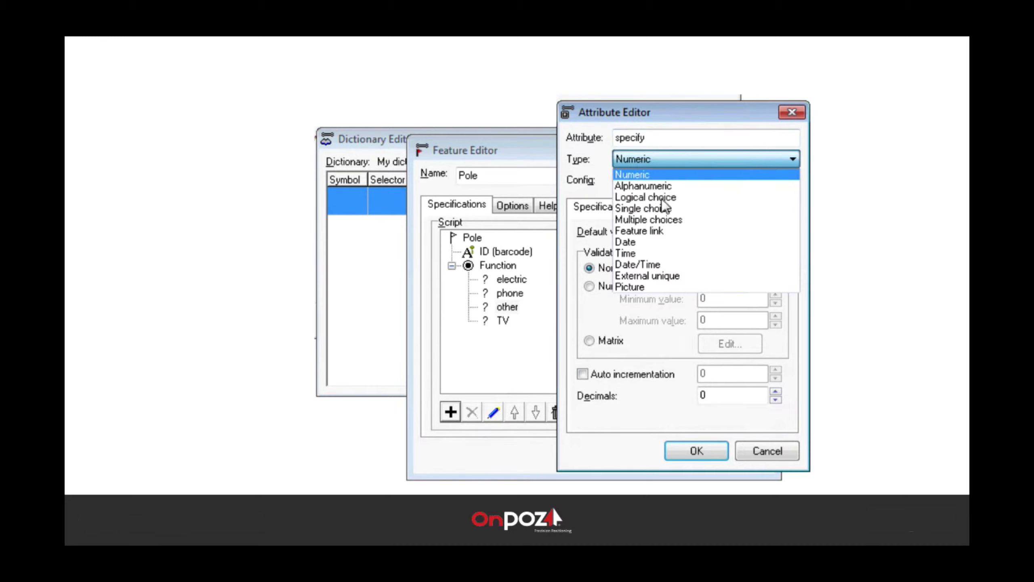
{"action": "left_click", "coordinate": [656, 185]}
{"action": "left_click", "coordinate": [678, 449]}
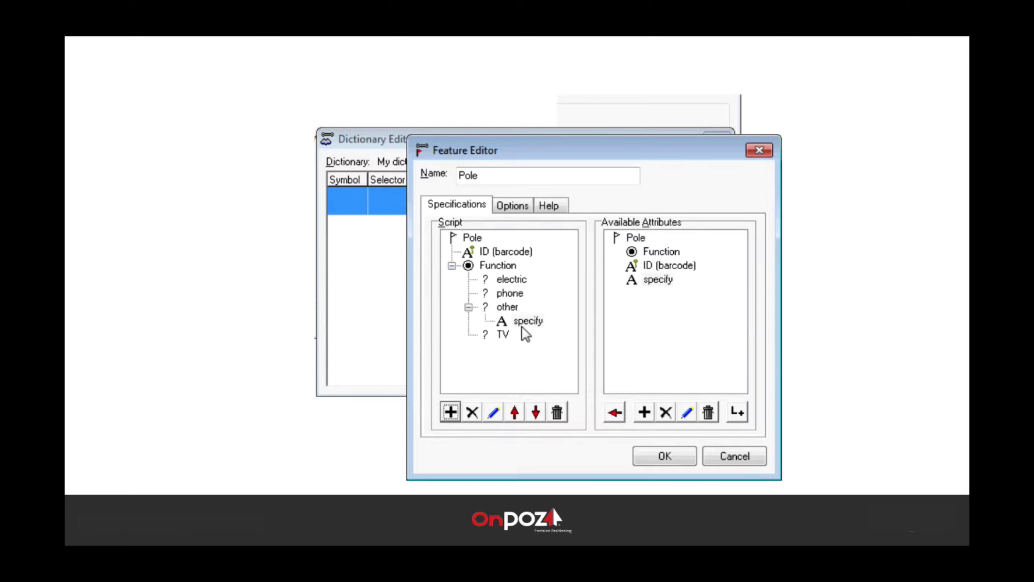
{"action": "left_click", "coordinate": [469, 306]}
Step: Add a read-only Date/Time attribute 'inspection date' set to last modification date and time
{"action": "left_click", "coordinate": [452, 266]}
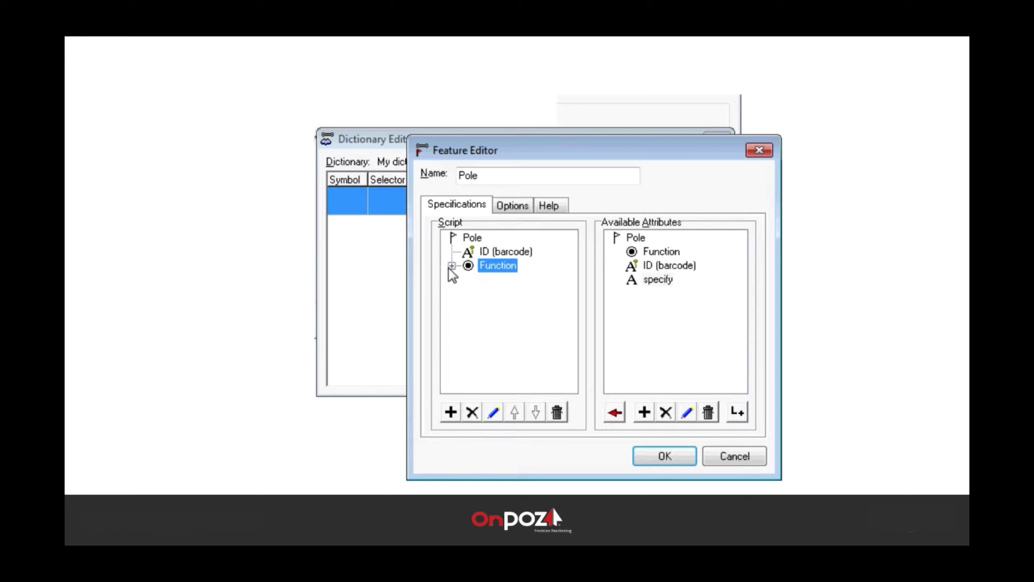
{"action": "left_click", "coordinate": [451, 412]}
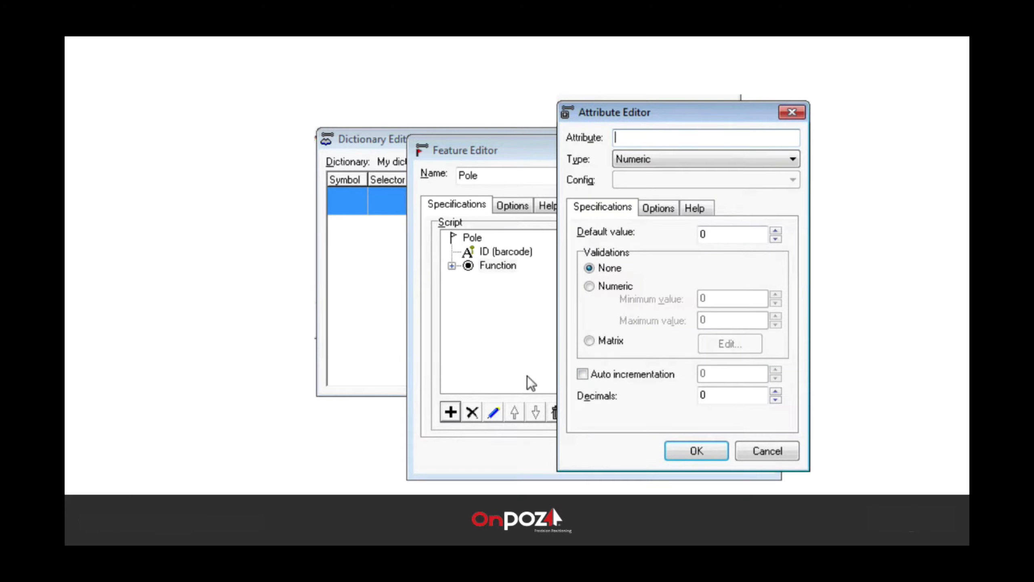
{"action": "type", "text": "inspection date"}
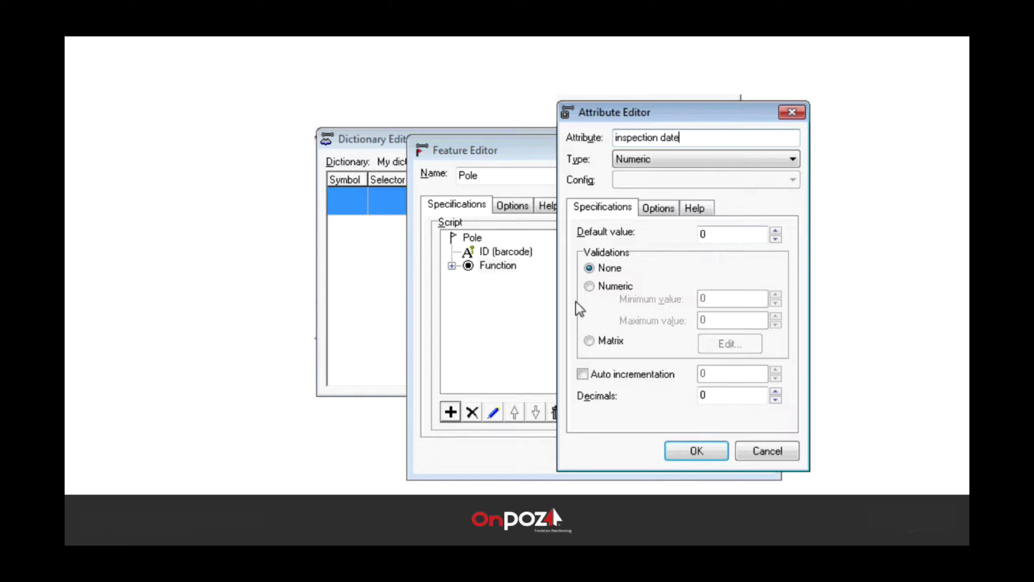
{"action": "left_click", "coordinate": [648, 158]}
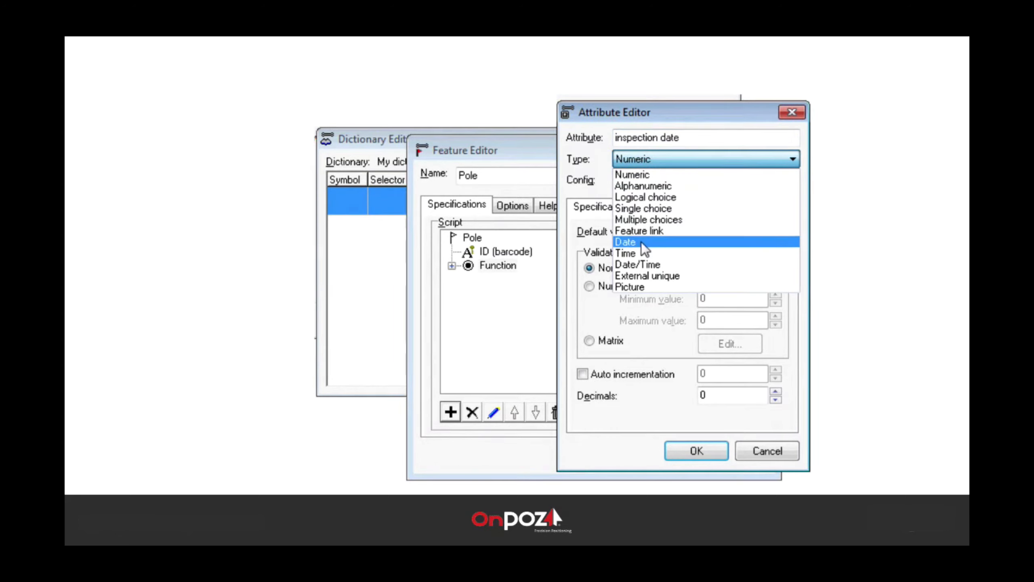
{"action": "left_click", "coordinate": [643, 265]}
{"action": "left_click", "coordinate": [590, 345]}
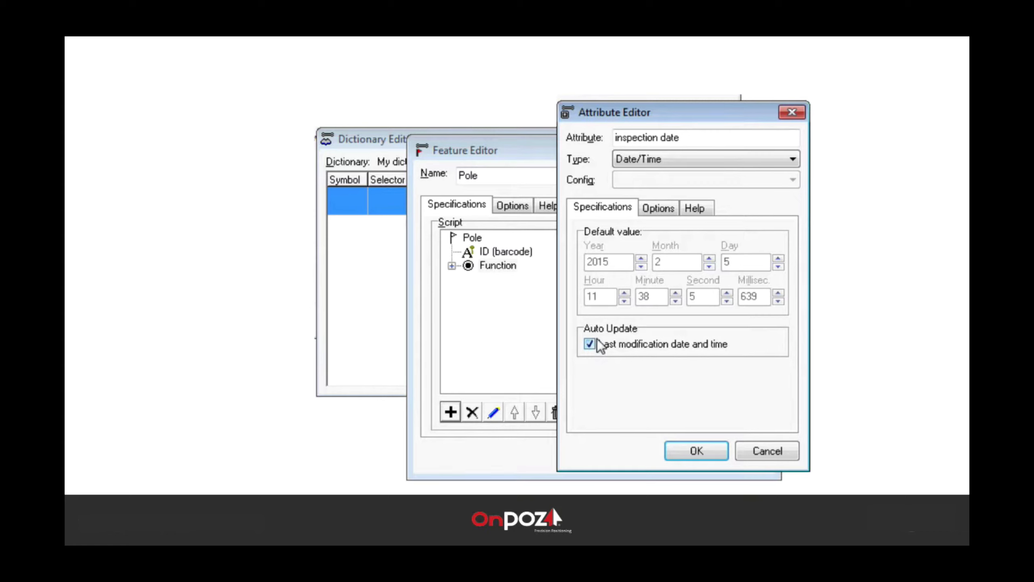
{"action": "left_click", "coordinate": [650, 210]}
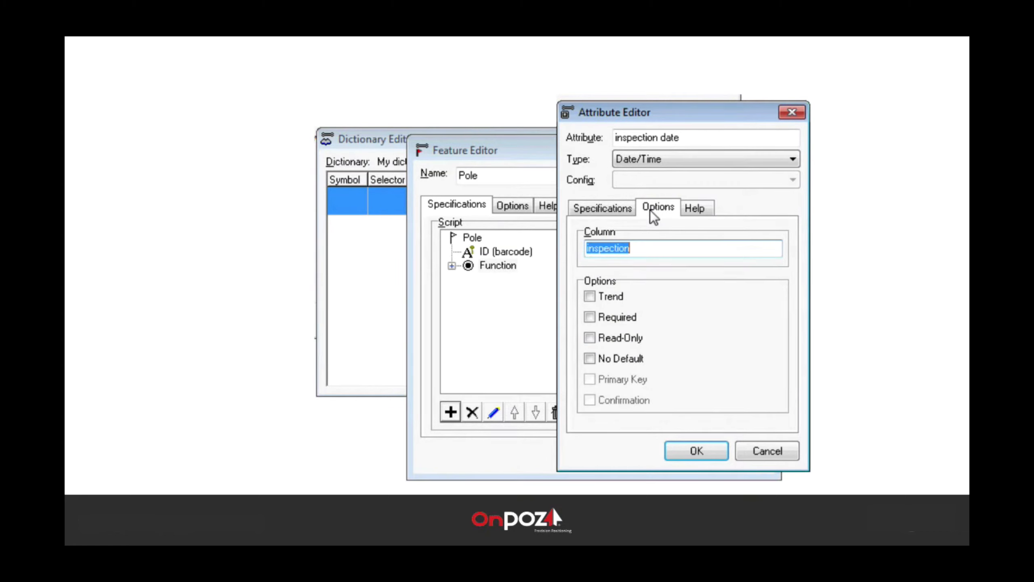
{"action": "left_click", "coordinate": [606, 338]}
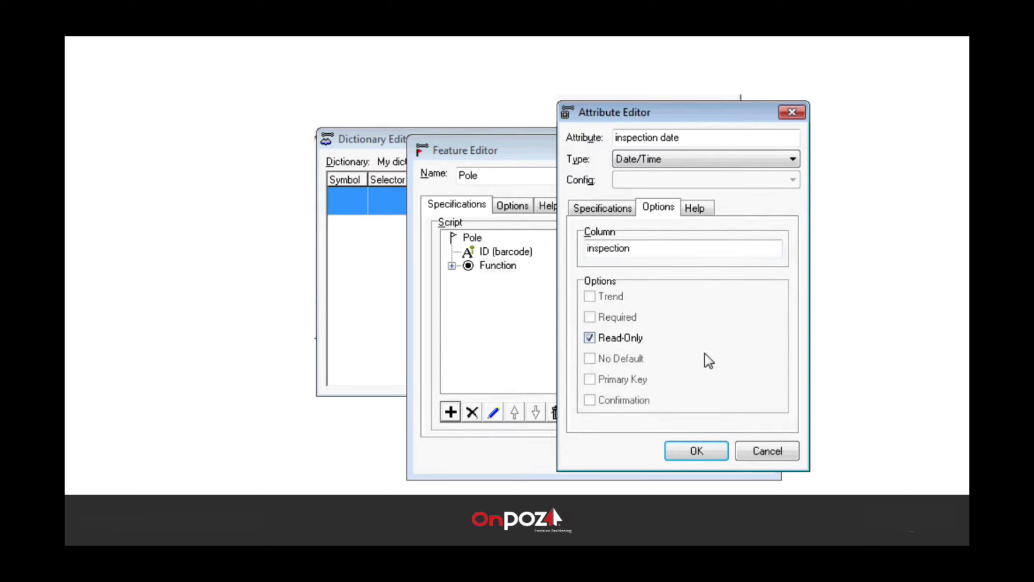
{"action": "left_click", "coordinate": [698, 446]}
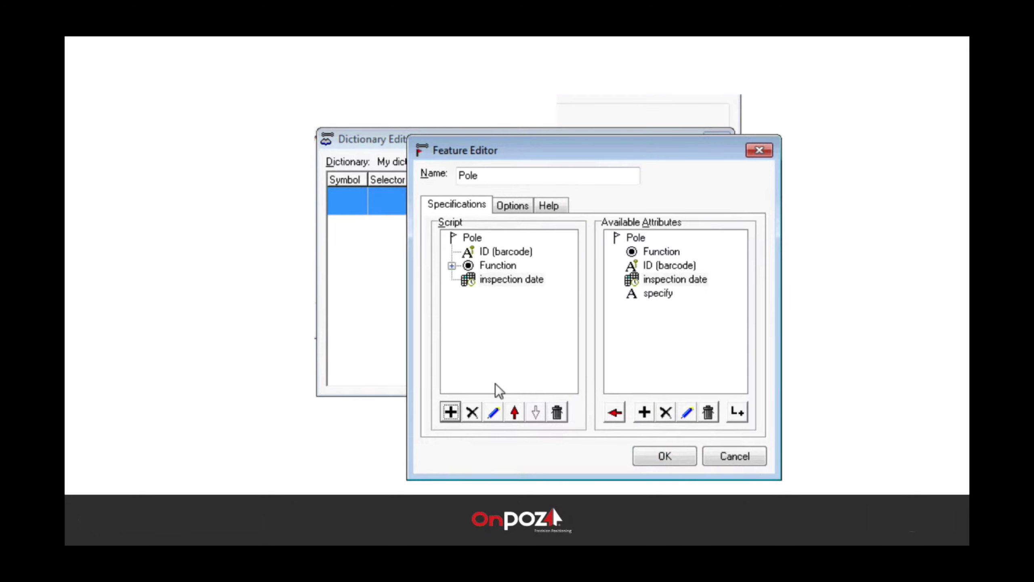
Step: Add a Picture-type attribute named picture with help text 'picture the barcode'
{"action": "left_click", "coordinate": [451, 412]}
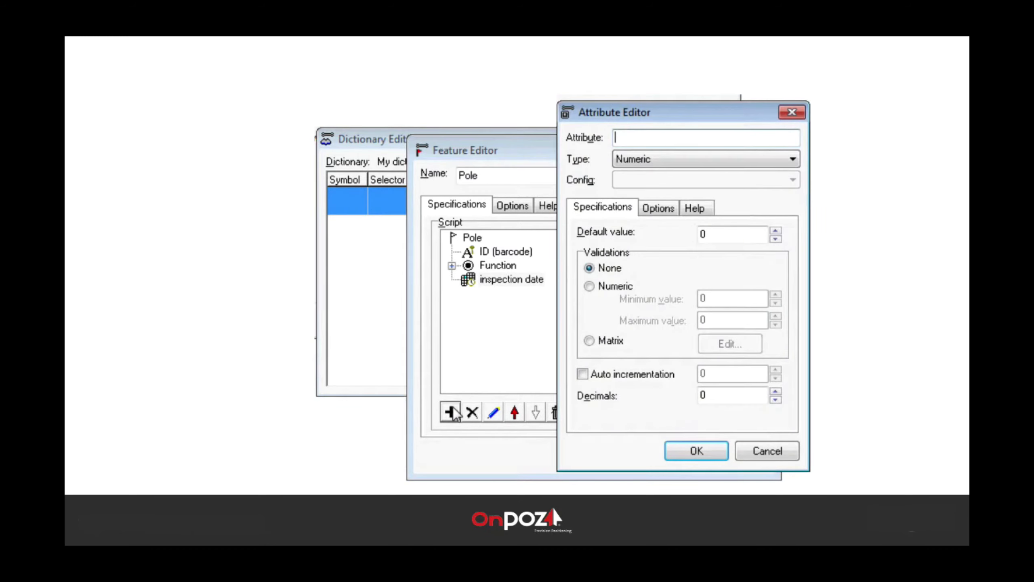
{"action": "type", "text": "picture"}
{"action": "left_click", "coordinate": [709, 159]}
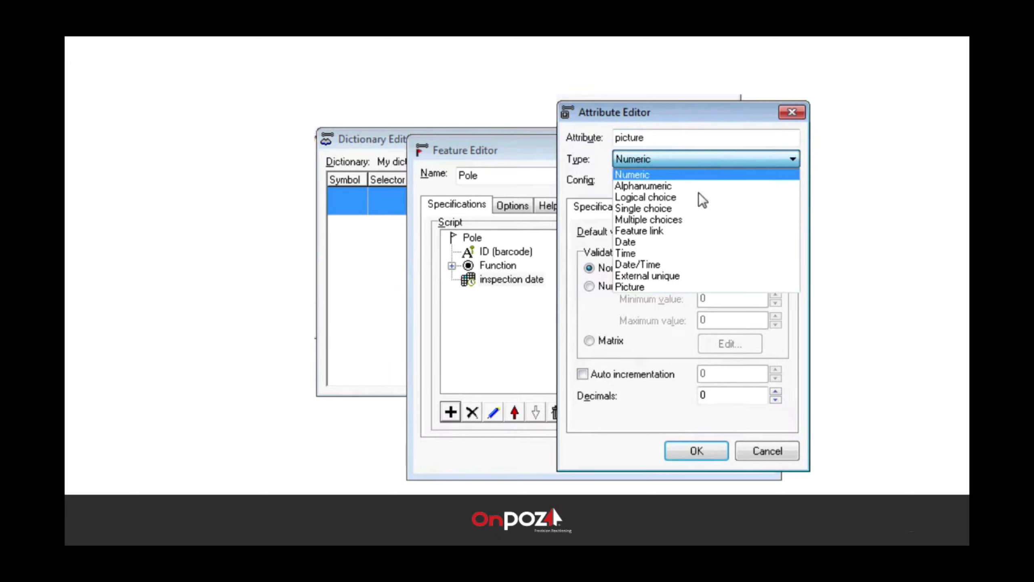
{"action": "left_click", "coordinate": [644, 287]}
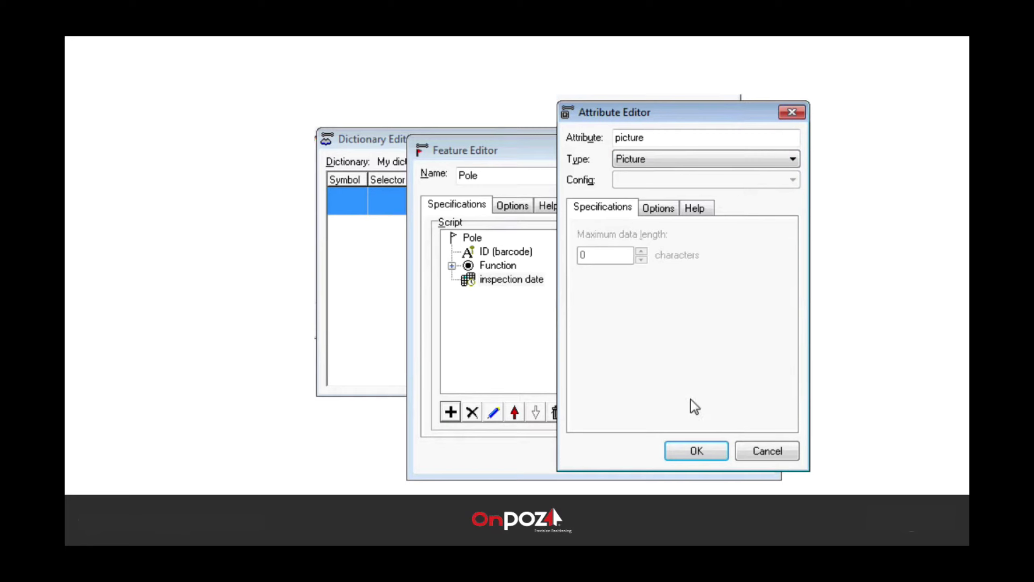
{"action": "left_click", "coordinate": [697, 207]}
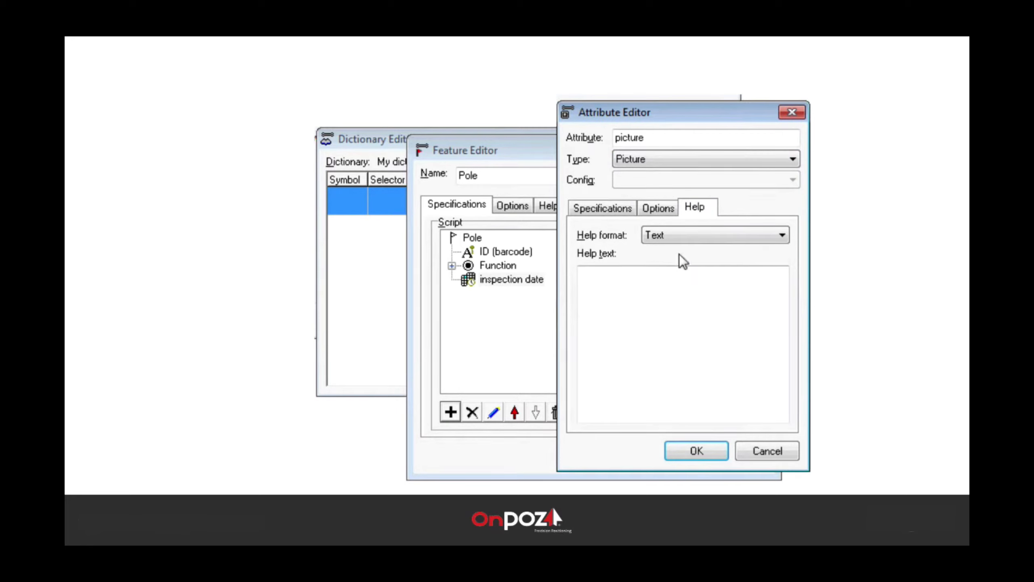
{"action": "left_click", "coordinate": [689, 286]}
{"action": "type", "text": "pic"}
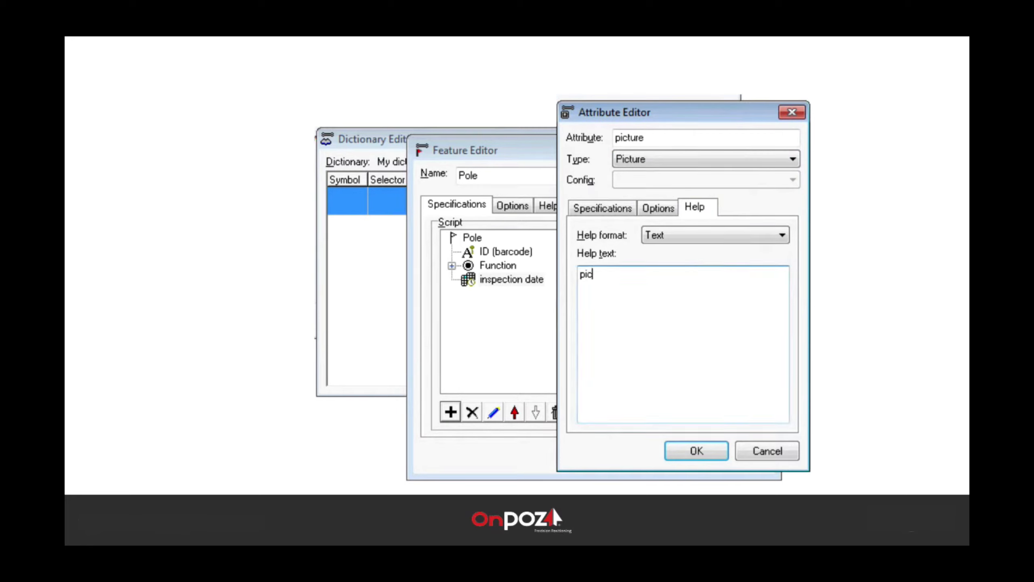
{"action": "type", "text": "ture the barcode"}
{"action": "left_click", "coordinate": [691, 456]}
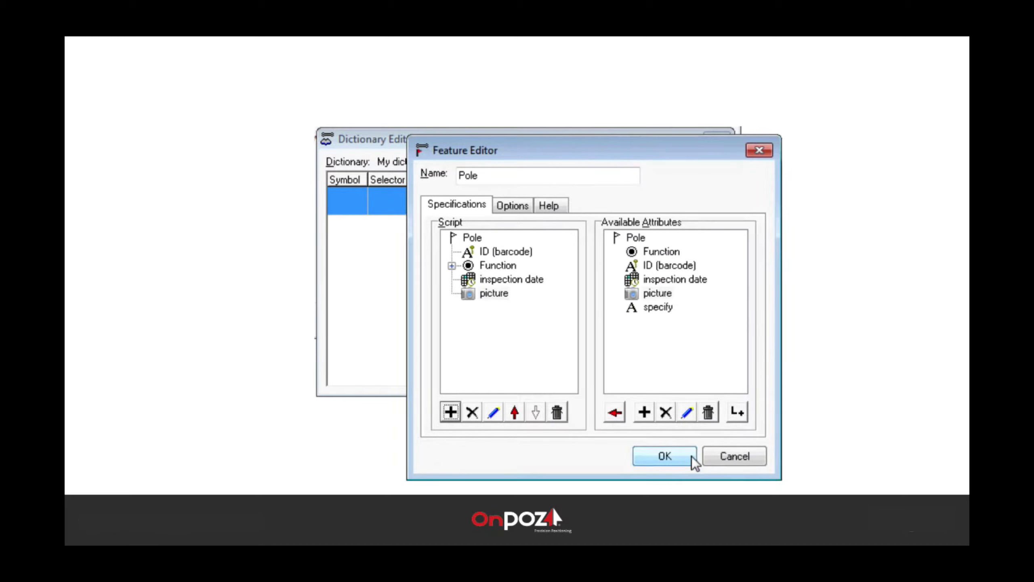
{"action": "left_click", "coordinate": [500, 299]}
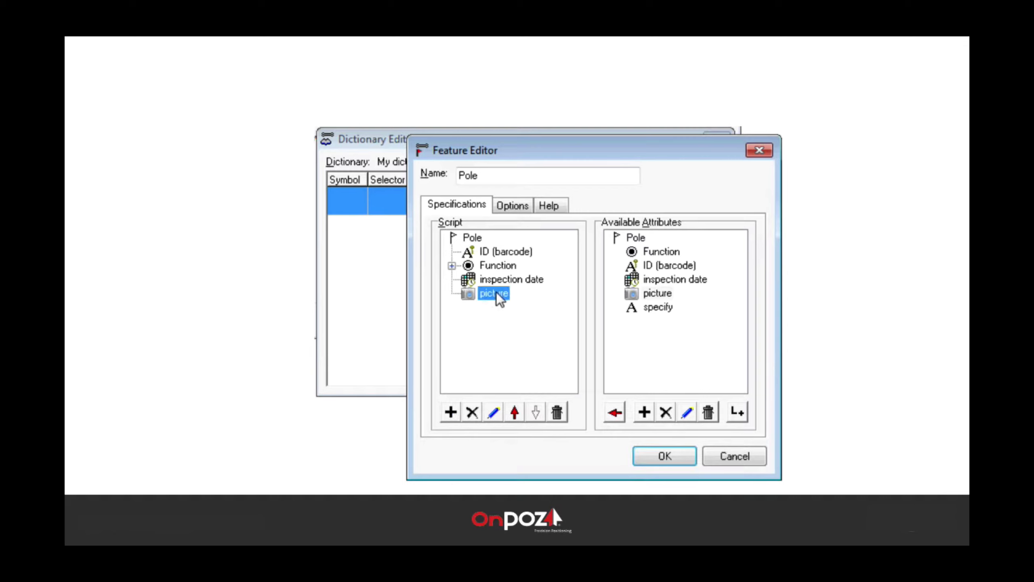
{"action": "left_click", "coordinate": [516, 415]}
{"action": "left_click", "coordinate": [516, 415]}
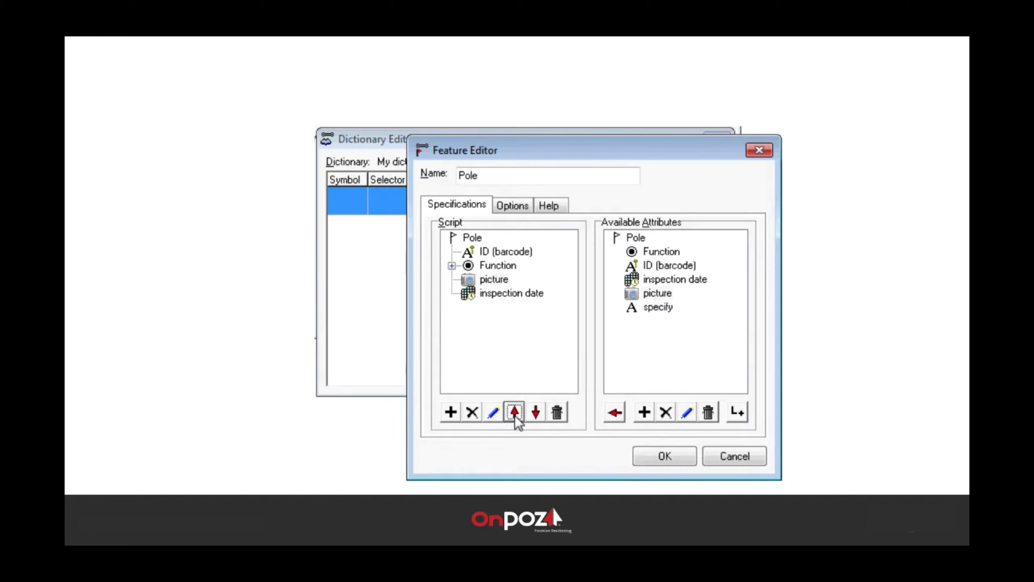
{"action": "left_click", "coordinate": [536, 414]}
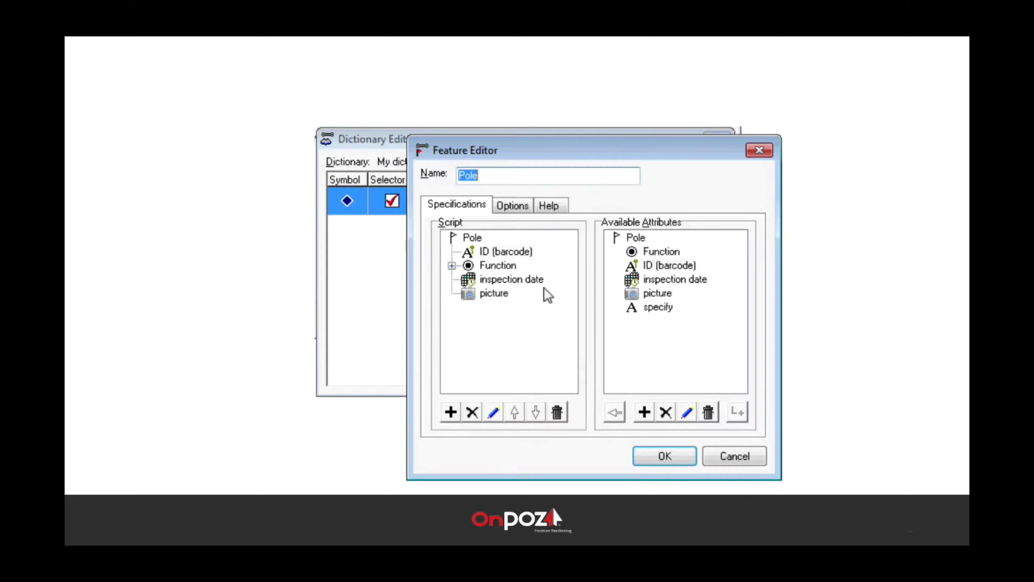
Step: Set the Pole feature's symbol to ELECPOLE.BMP, keeping its type as Point
{"action": "left_click", "coordinate": [510, 207]}
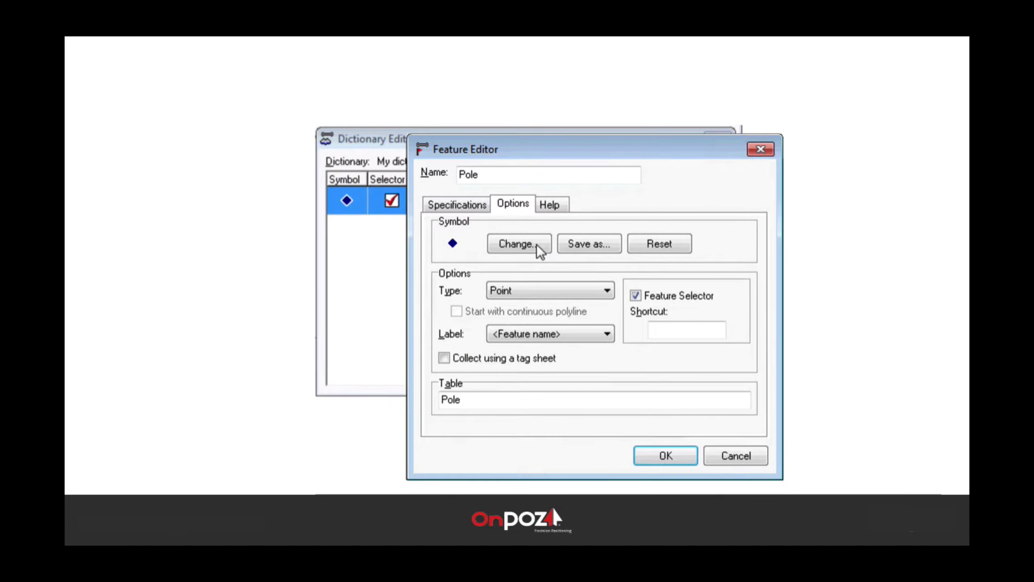
{"action": "left_click", "coordinate": [535, 244]}
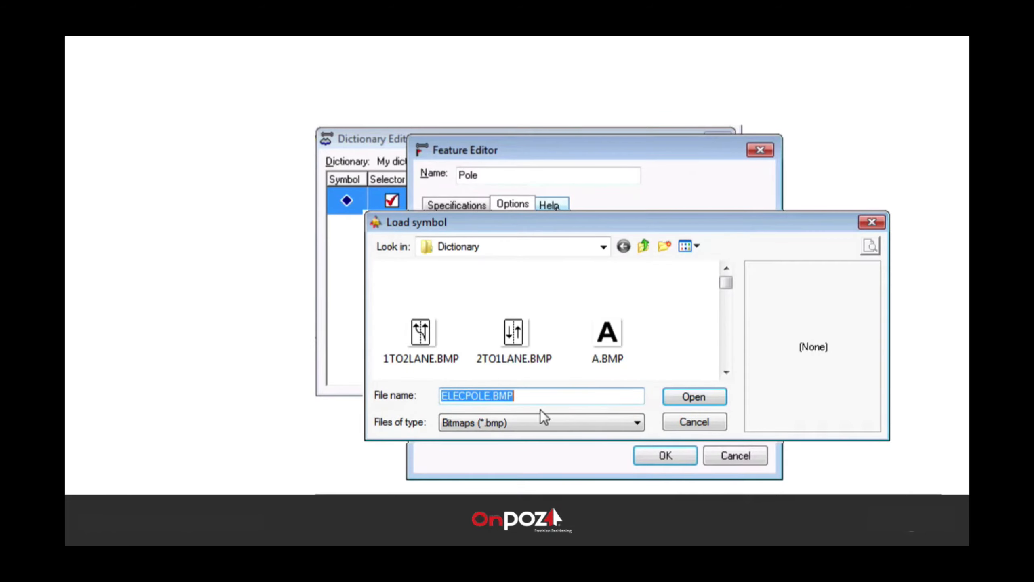
{"action": "left_click", "coordinate": [711, 394]}
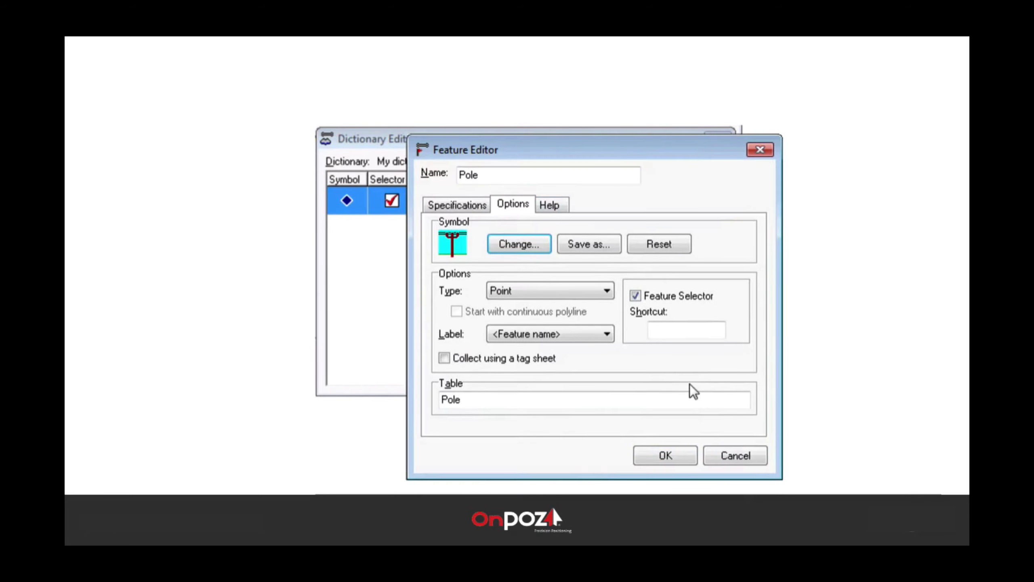
Step: Keep Pole as a Point feature labelled by ID (barcode), with tagging shortcut P
{"action": "left_click", "coordinate": [607, 290]}
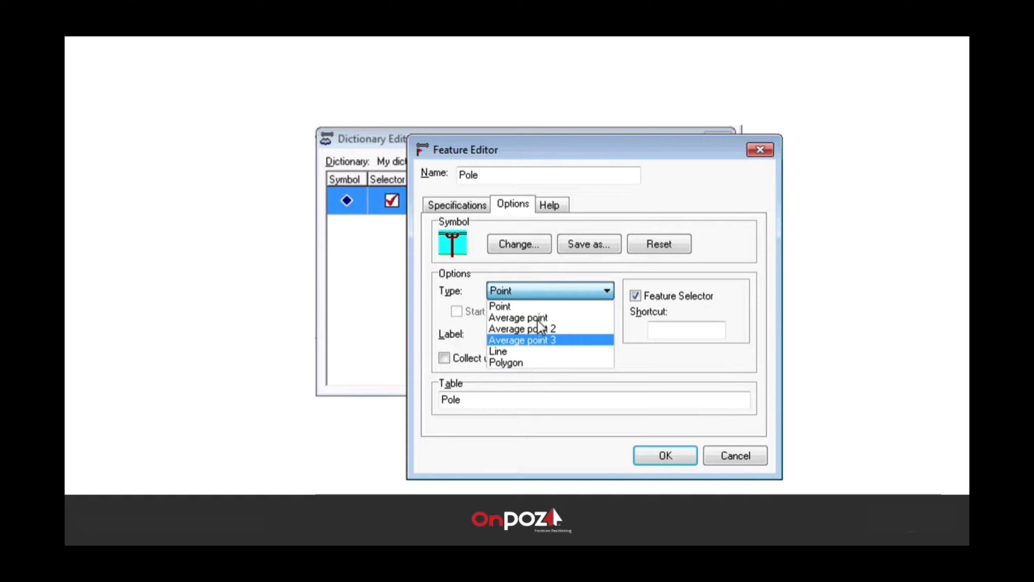
{"action": "left_click", "coordinate": [605, 293]}
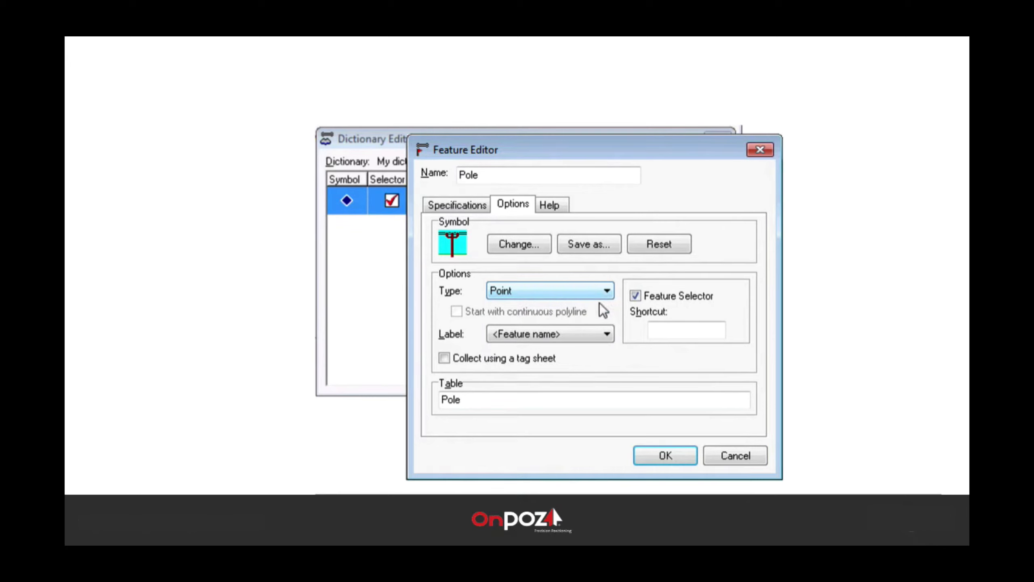
{"action": "left_click", "coordinate": [593, 336]}
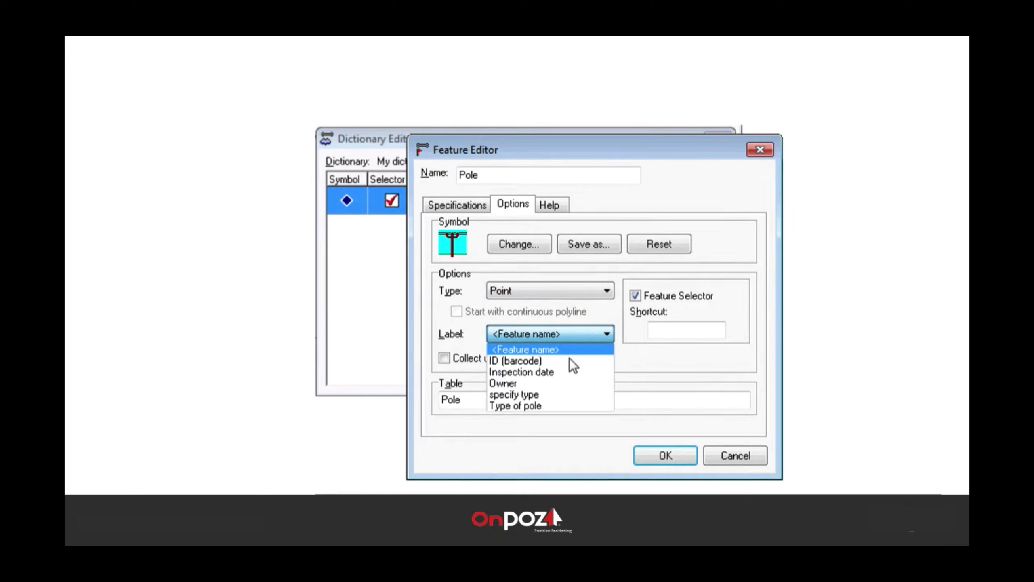
{"action": "left_click", "coordinate": [558, 362]}
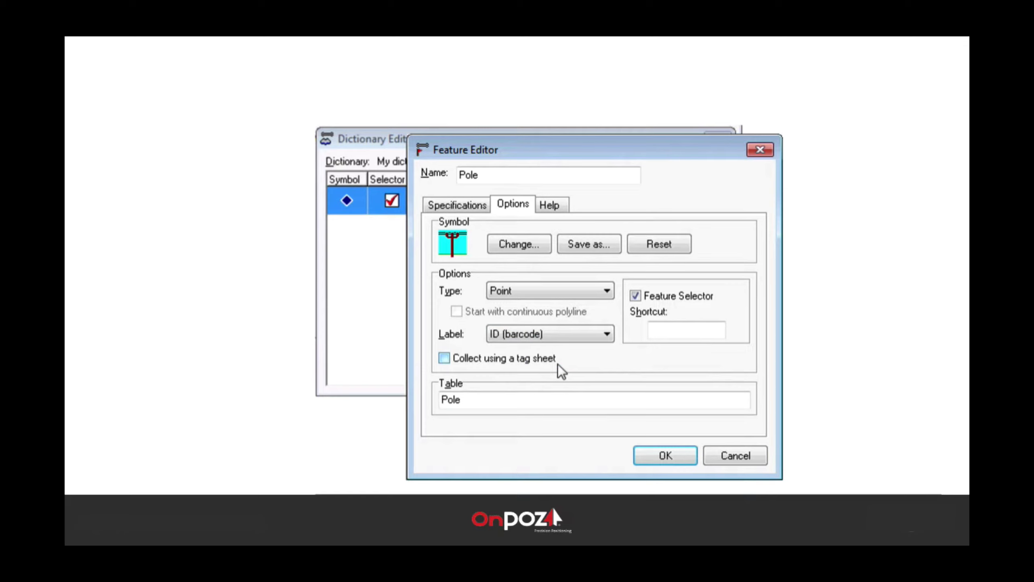
{"action": "left_click", "coordinate": [681, 329]}
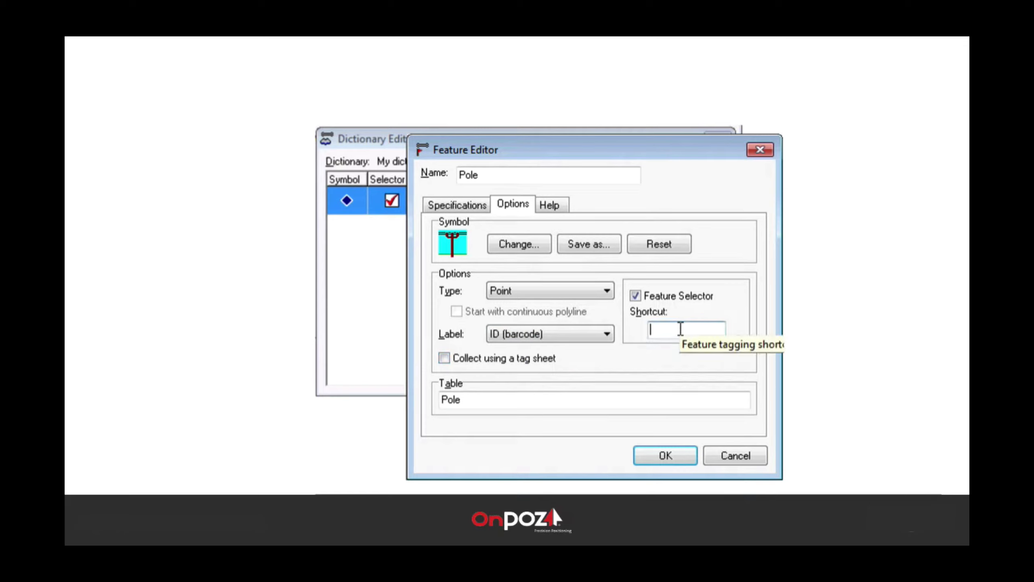
{"action": "type", "text": "P"}
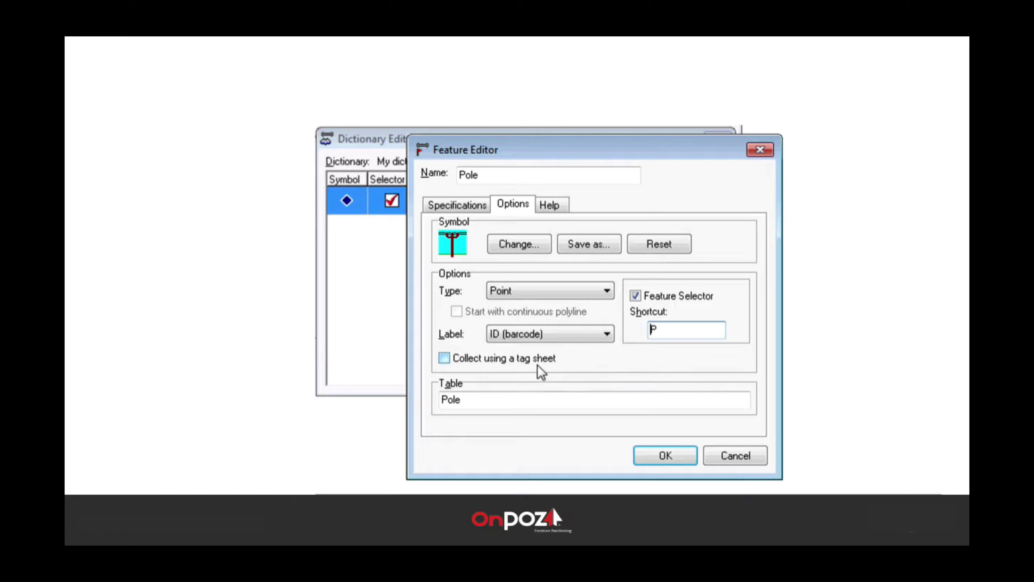
Step: Give Pole the help text 'only GPS wood pole' and save it to My dictionary
{"action": "left_click", "coordinate": [550, 205]}
{"action": "type", "text": "only "}
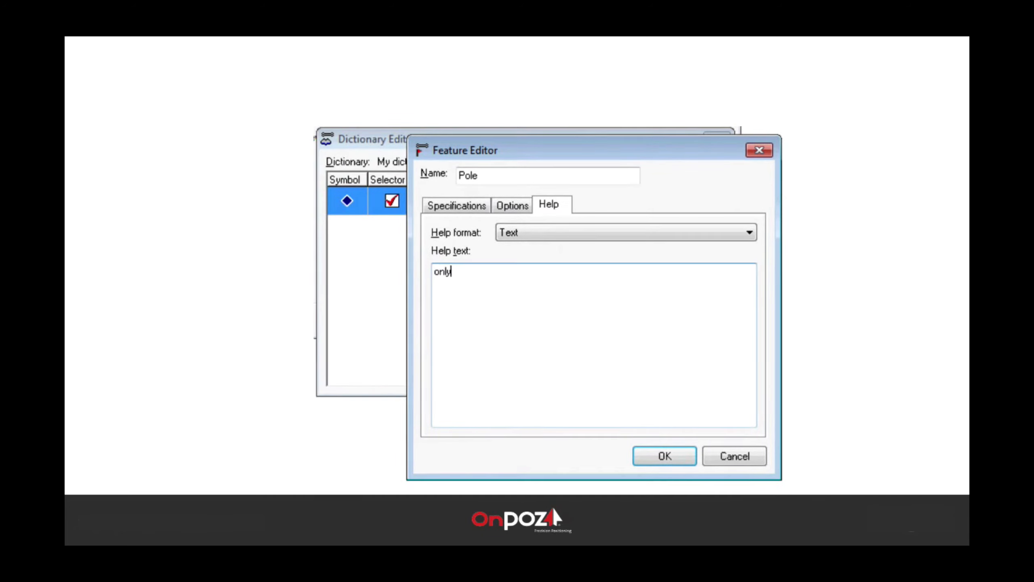
{"action": "type", "text": "GPS wood pole"}
{"action": "left_click", "coordinate": [664, 457]}
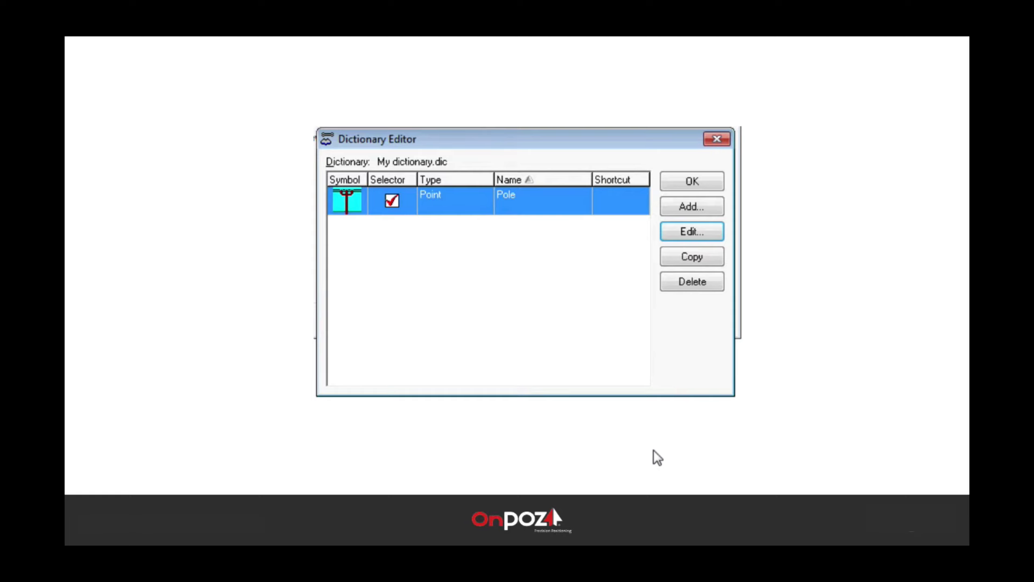
Step: Add a new dictionary feature named 'transfo'
{"action": "left_click", "coordinate": [704, 205]}
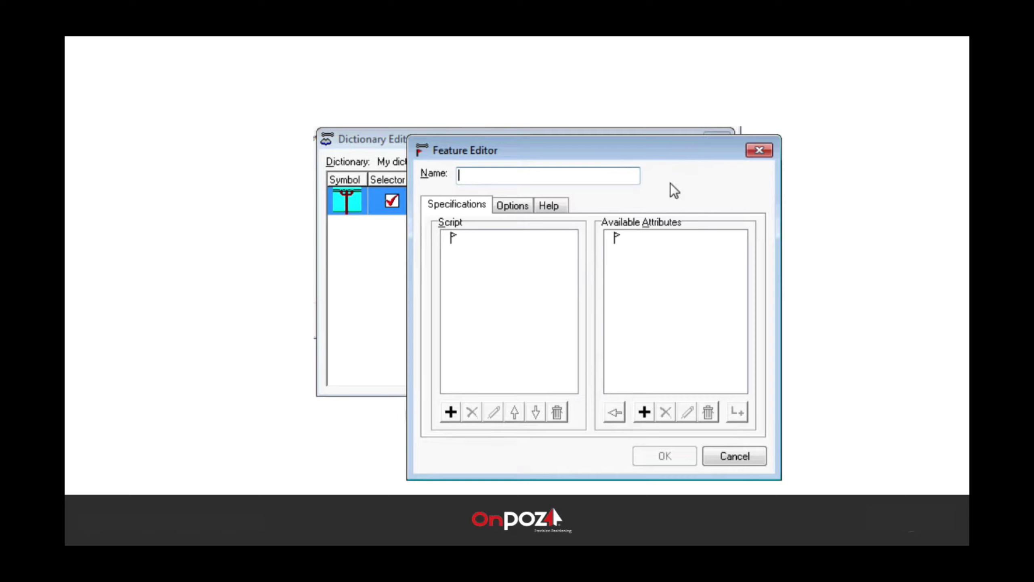
{"action": "type", "text": "transfo"}
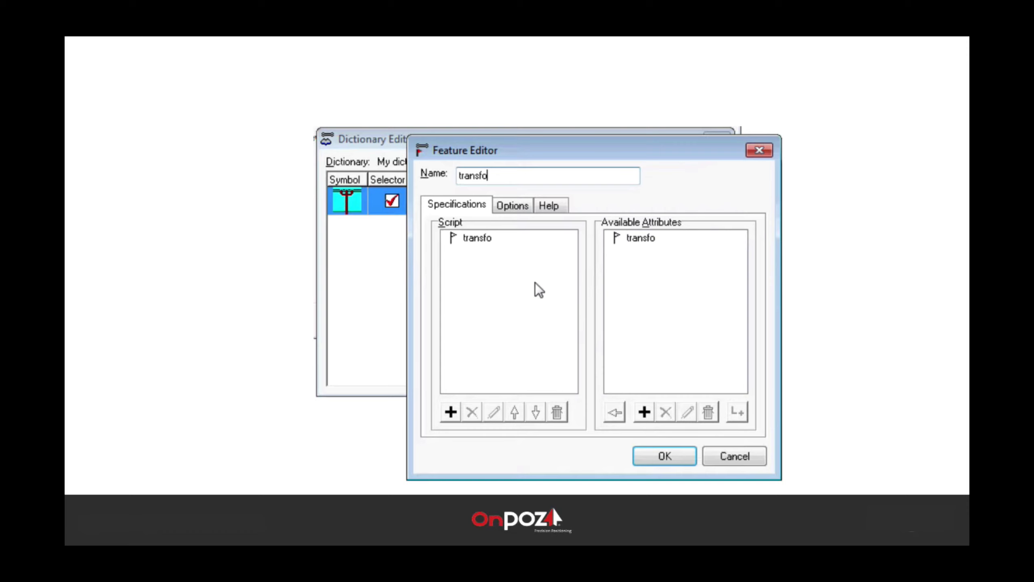
Step: Add numeric attributes 'voltage' and 'serial number' to the transfo script
{"action": "left_click", "coordinate": [451, 411]}
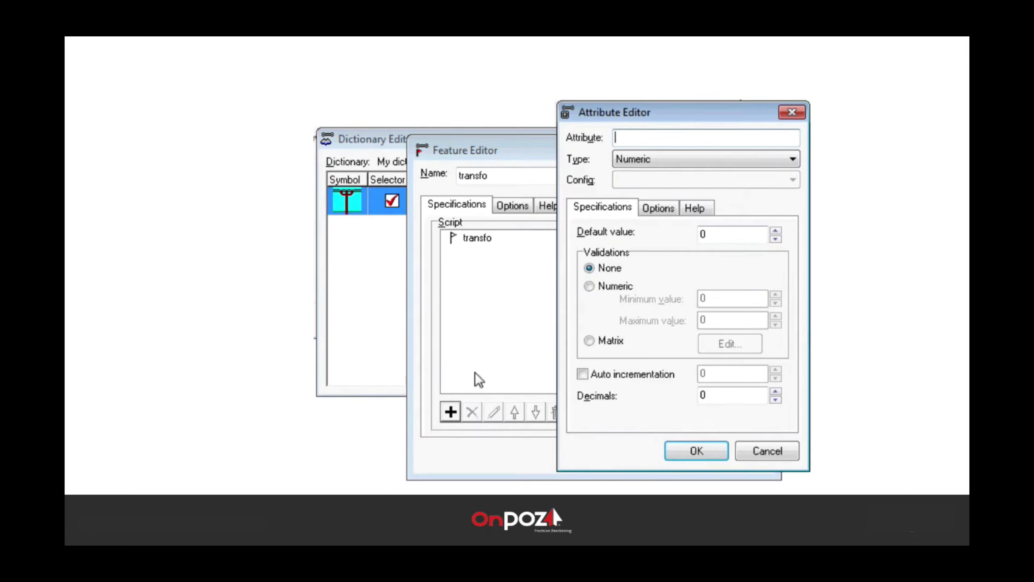
{"action": "type", "text": "voltage"}
{"action": "left_click", "coordinate": [692, 450]}
{"action": "left_click", "coordinate": [451, 411]}
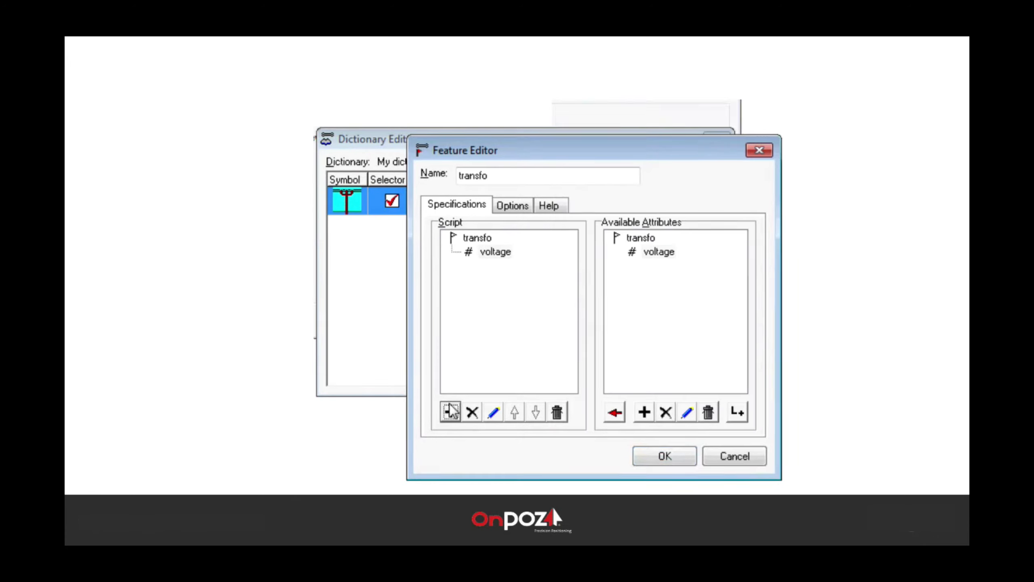
{"action": "type", "text": "se"}
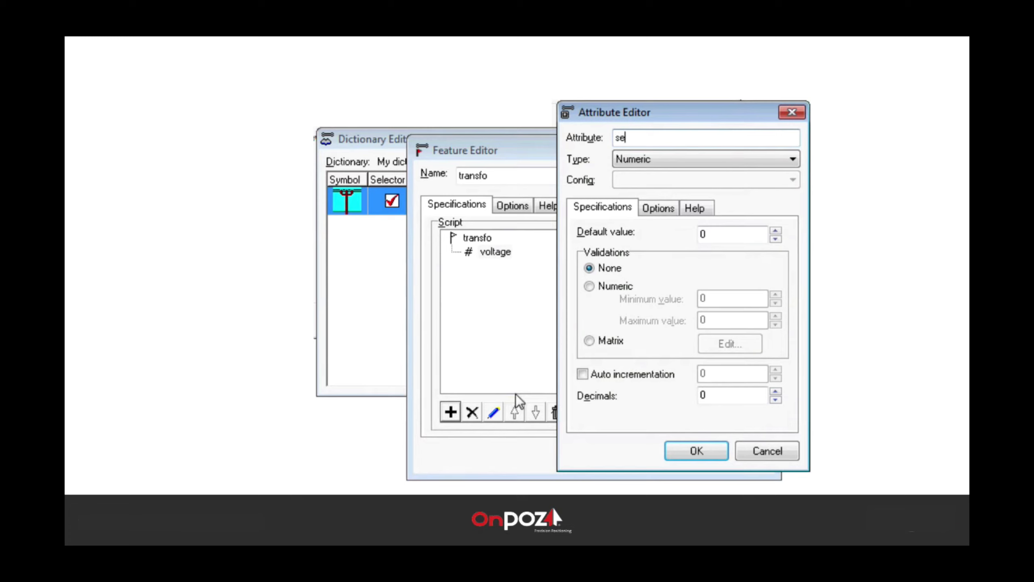
{"action": "type", "text": "rial number"}
{"action": "left_click", "coordinate": [686, 455]}
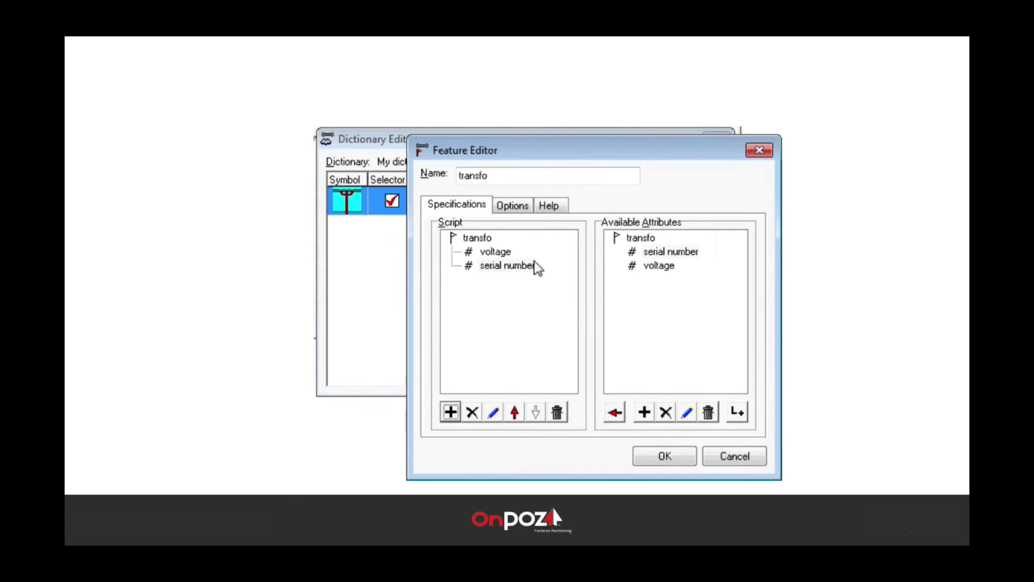
{"action": "left_click", "coordinate": [512, 205]}
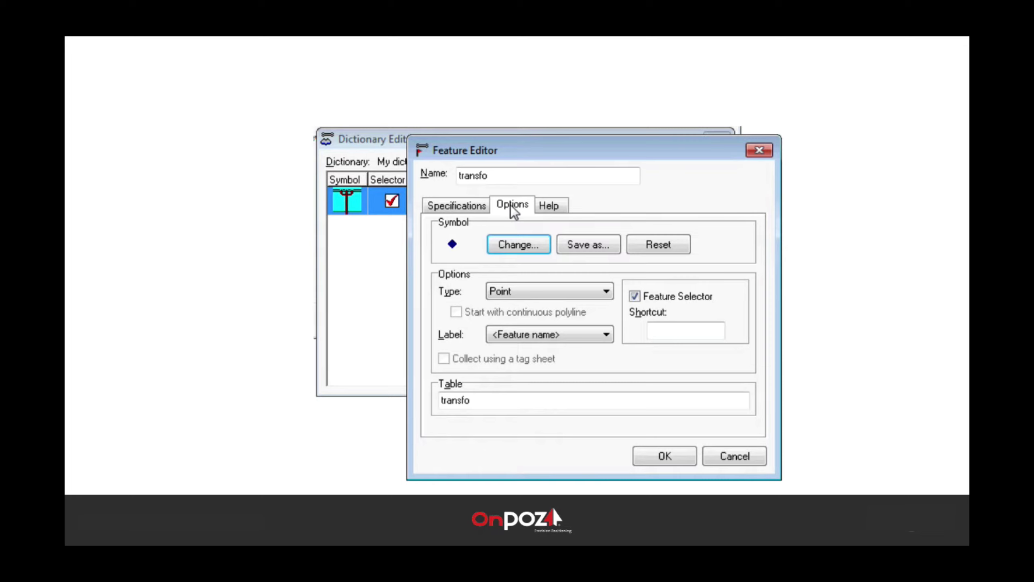
Step: Turn off Feature Selector for transfo and save it as a Point feature
{"action": "left_click", "coordinate": [635, 297]}
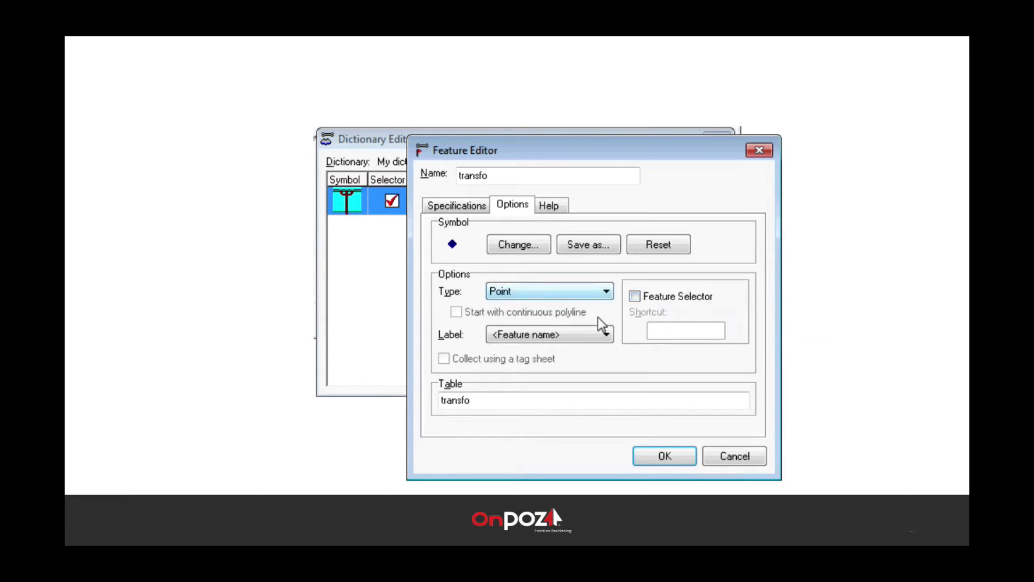
{"action": "left_click", "coordinate": [661, 459]}
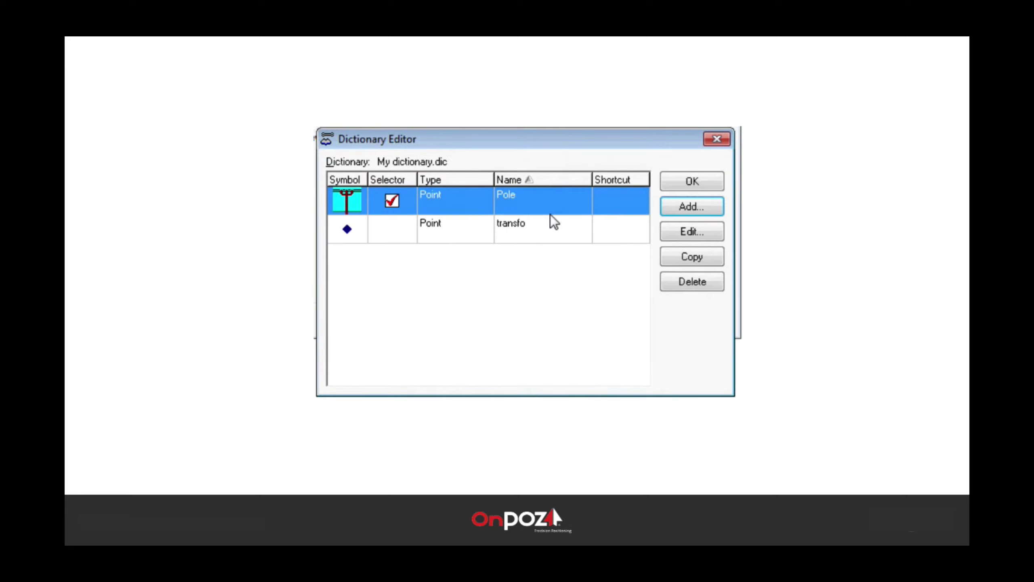
Step: Reopen Pole and select the electric choice under its Function attribute
{"action": "left_click", "coordinate": [547, 195]}
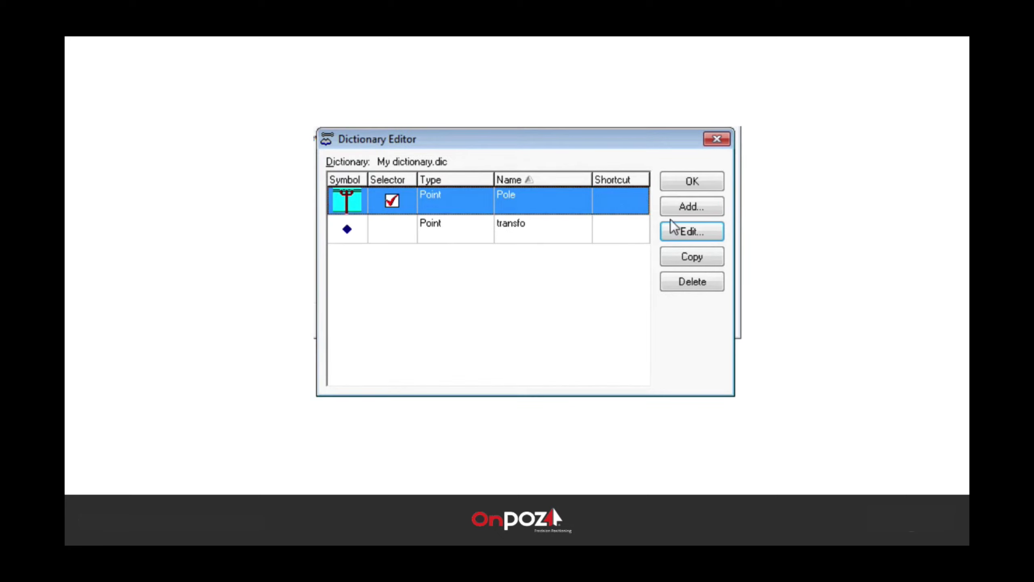
{"action": "left_click", "coordinate": [691, 231]}
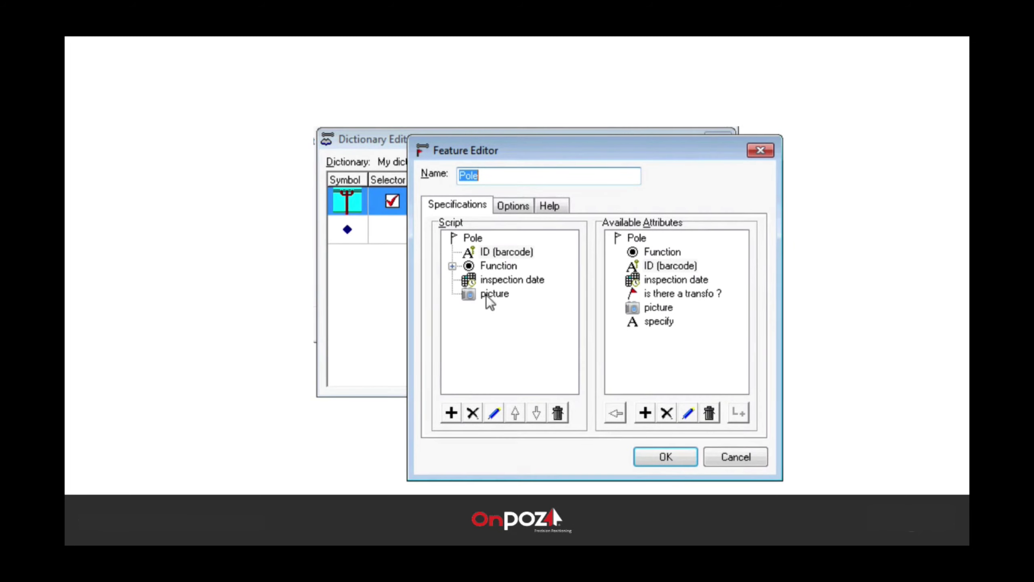
{"action": "left_click", "coordinate": [452, 265]}
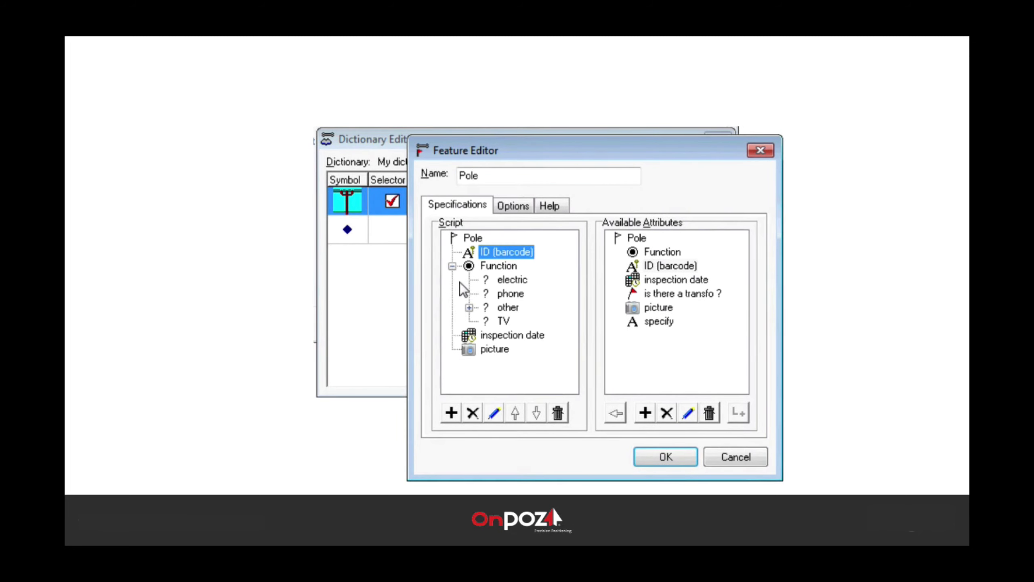
{"action": "left_click", "coordinate": [499, 280]}
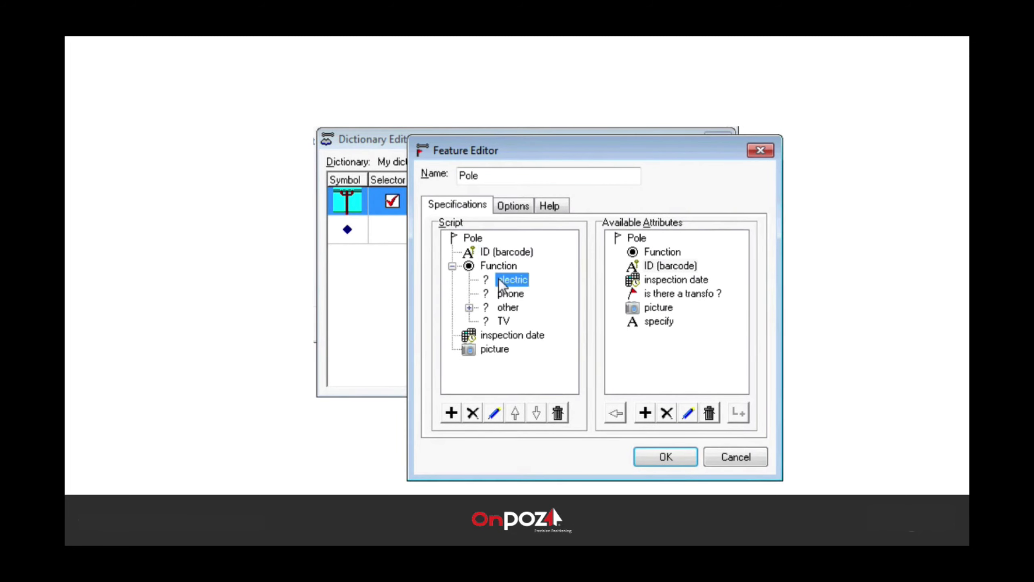
Step: Add a 'transfo?' Feature link attribute to transfo, allowing a maximum of 4 links
{"action": "left_click", "coordinate": [453, 413]}
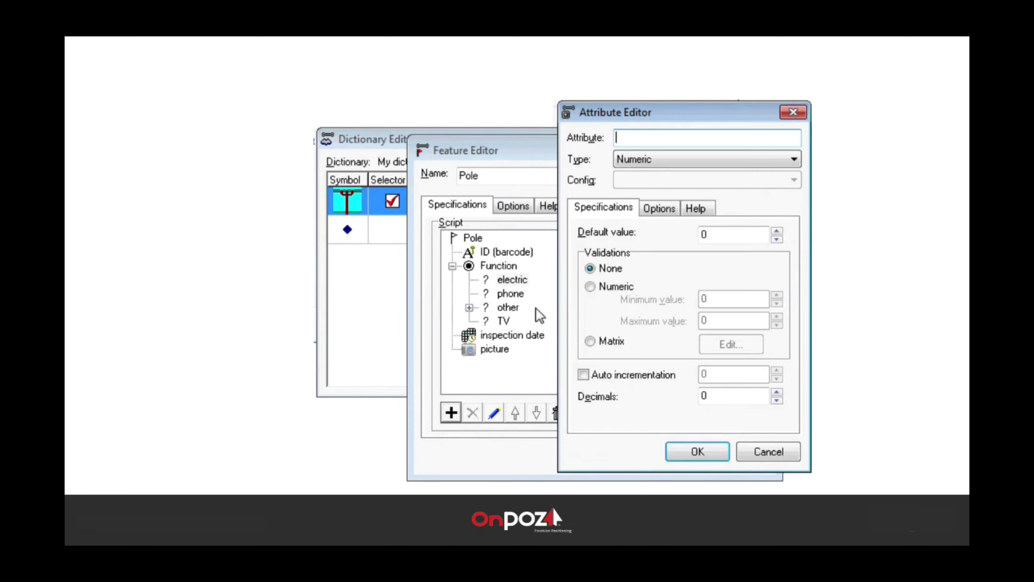
{"action": "type", "text": "transfo?"}
{"action": "left_click", "coordinate": [657, 163]}
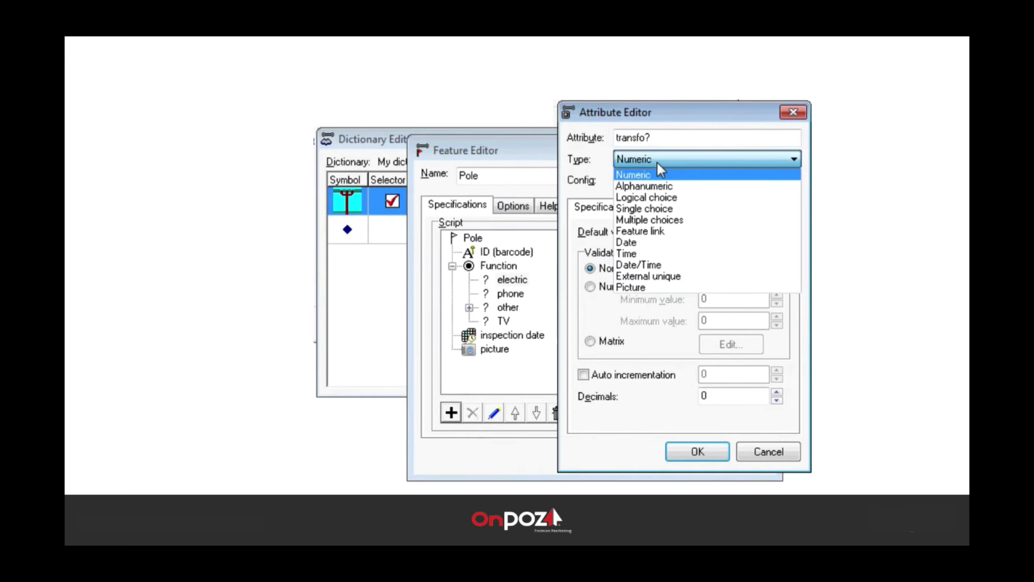
{"action": "left_click", "coordinate": [650, 230]}
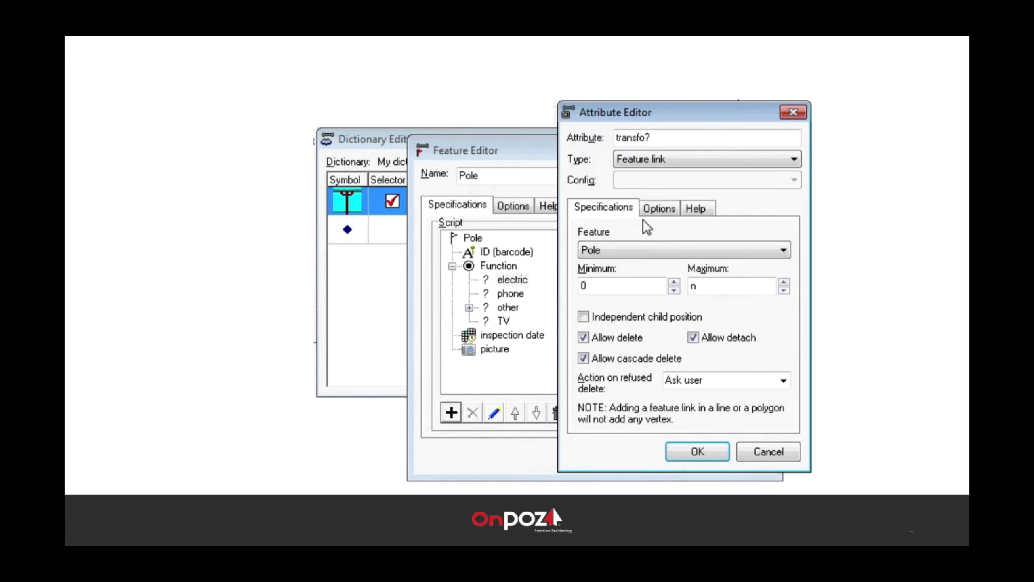
{"action": "left_click", "coordinate": [636, 249]}
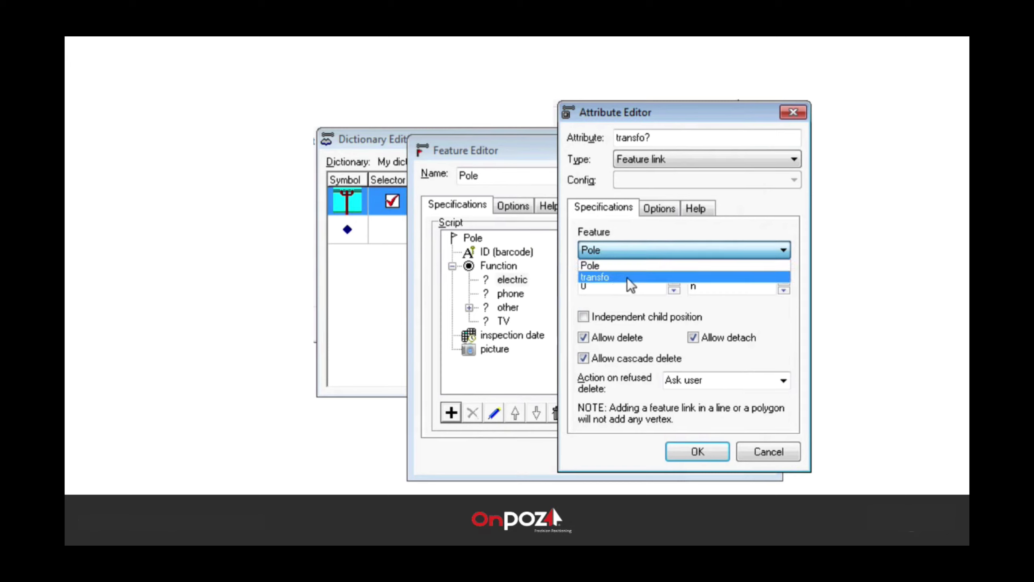
{"action": "left_click", "coordinate": [631, 278]}
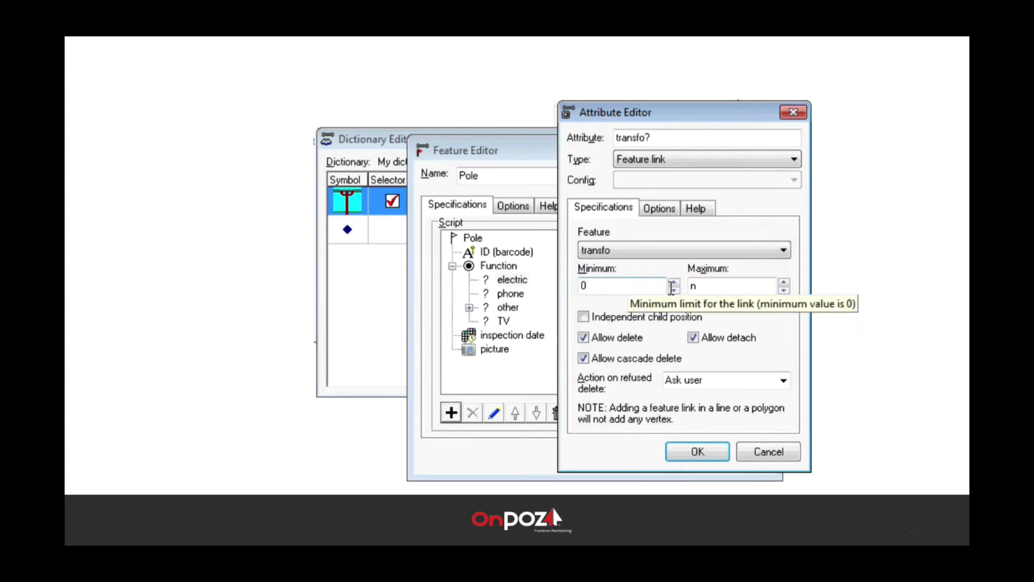
{"action": "double_click", "coordinate": [692, 288]}
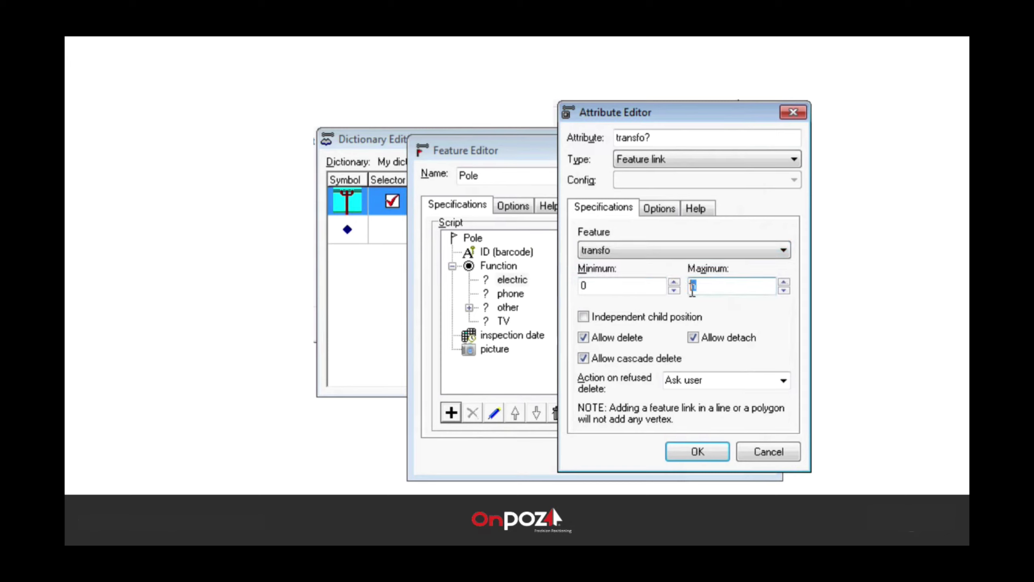
{"action": "type", "text": "4"}
{"action": "left_click", "coordinate": [690, 450]}
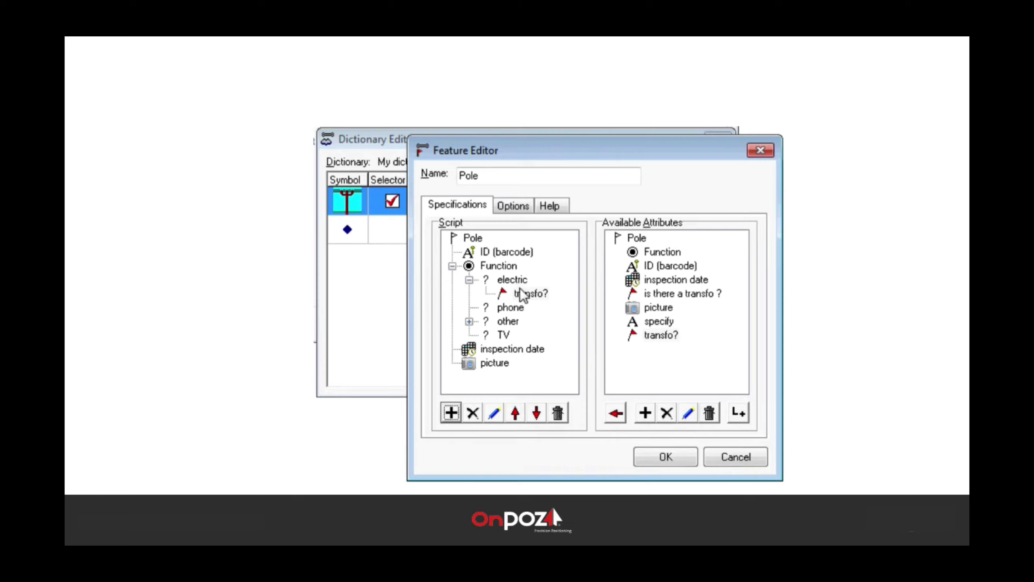
Step: Collapse the electric and Function branches and save the Pole feature
{"action": "left_click", "coordinate": [469, 281]}
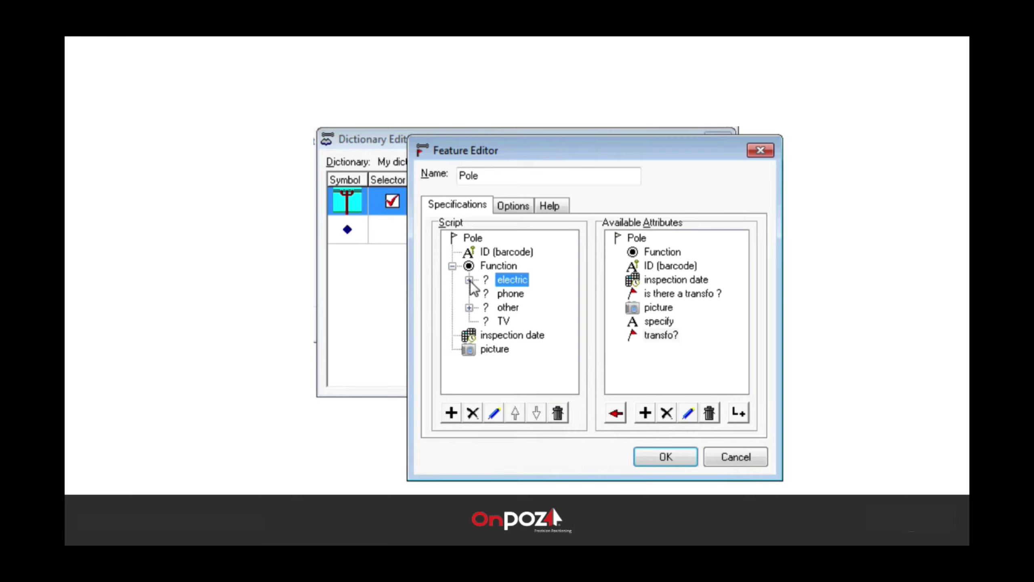
{"action": "left_click", "coordinate": [452, 266]}
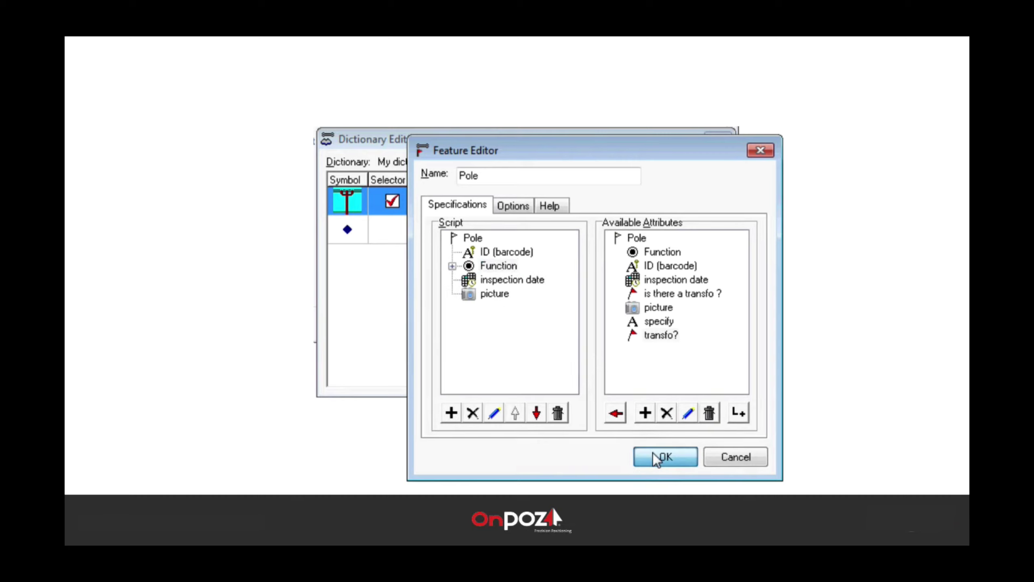
{"action": "left_click", "coordinate": [657, 457]}
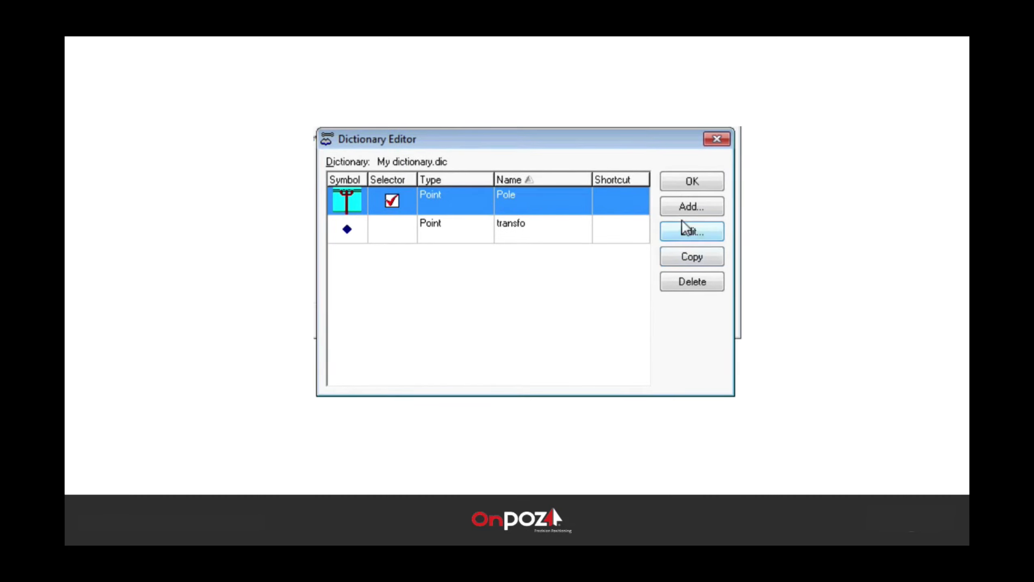
Step: Add a 'road' Line feature starting with a continuous polyline and save it
{"action": "left_click", "coordinate": [682, 209]}
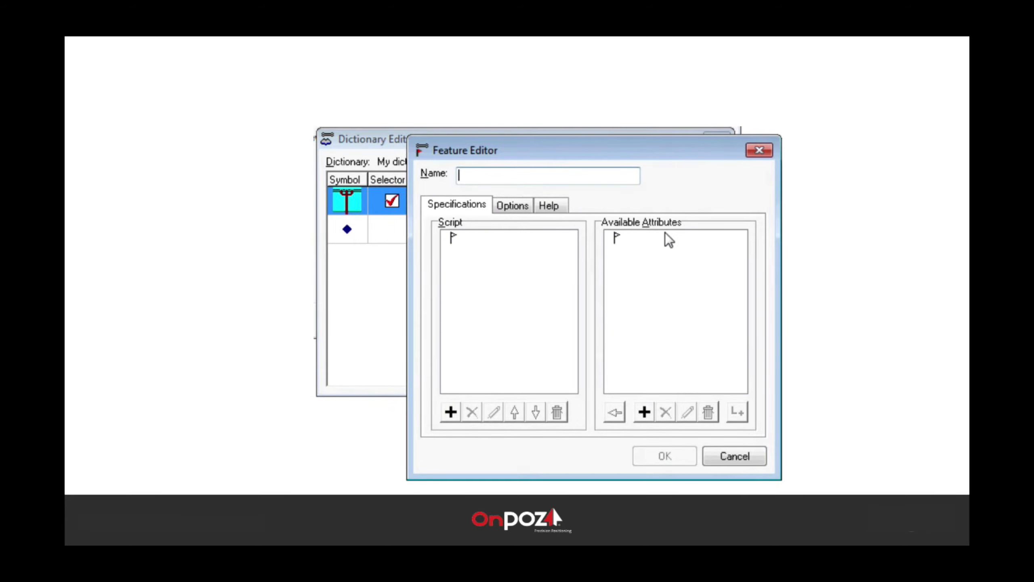
{"action": "type", "text": "road"}
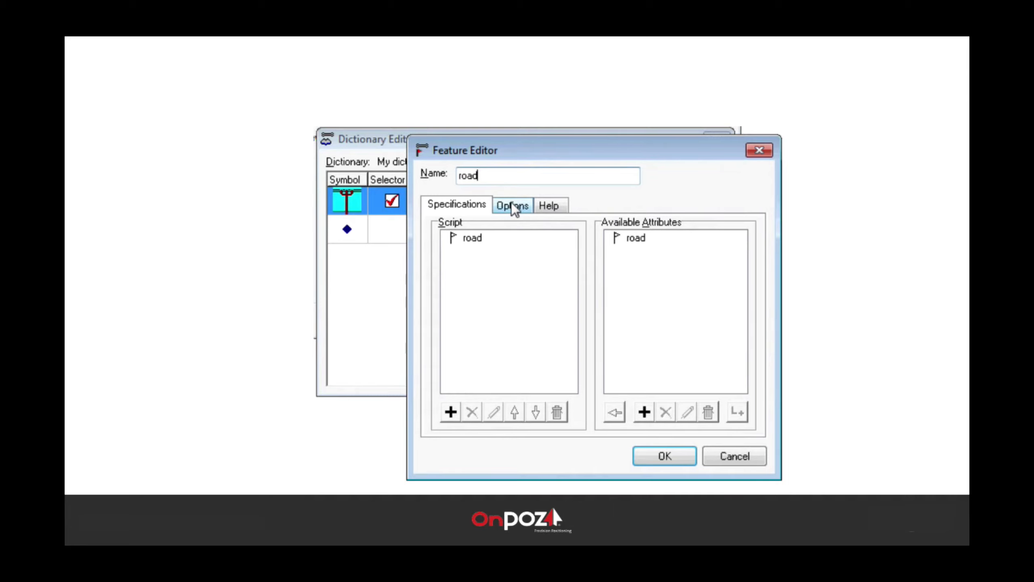
{"action": "left_click", "coordinate": [514, 213]}
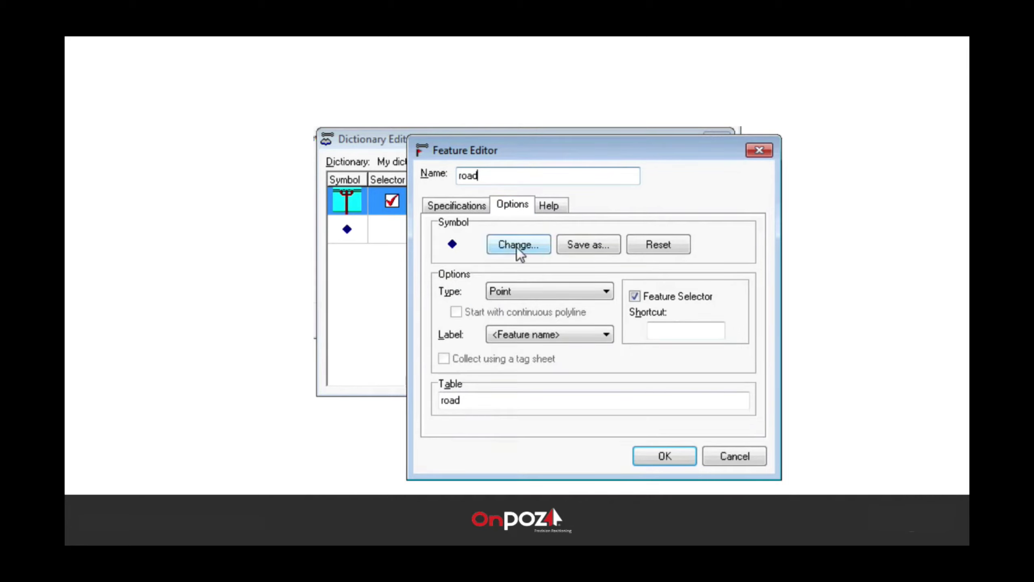
{"action": "left_click", "coordinate": [528, 289]}
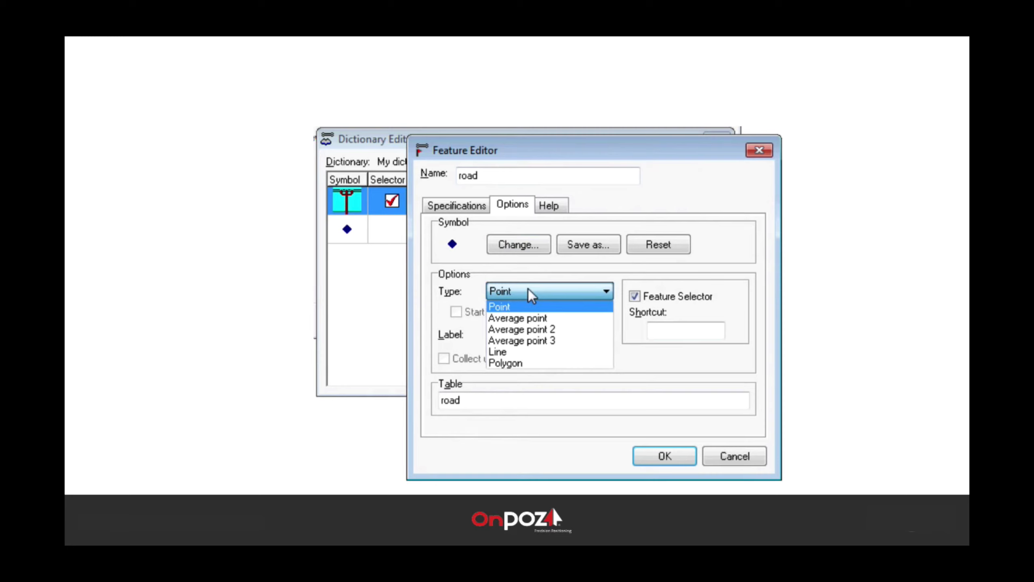
{"action": "left_click", "coordinate": [509, 351]}
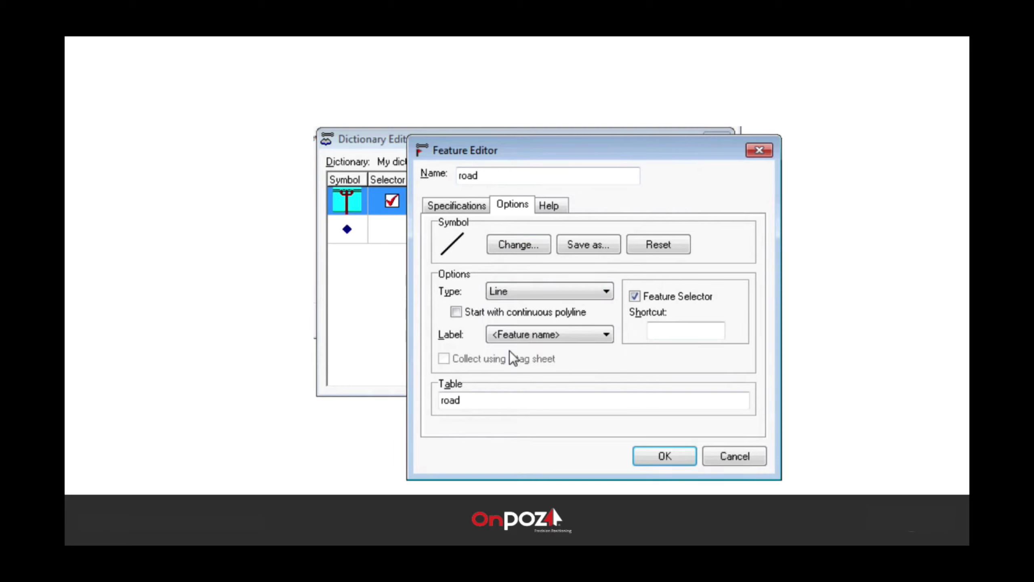
{"action": "left_click", "coordinate": [544, 294]}
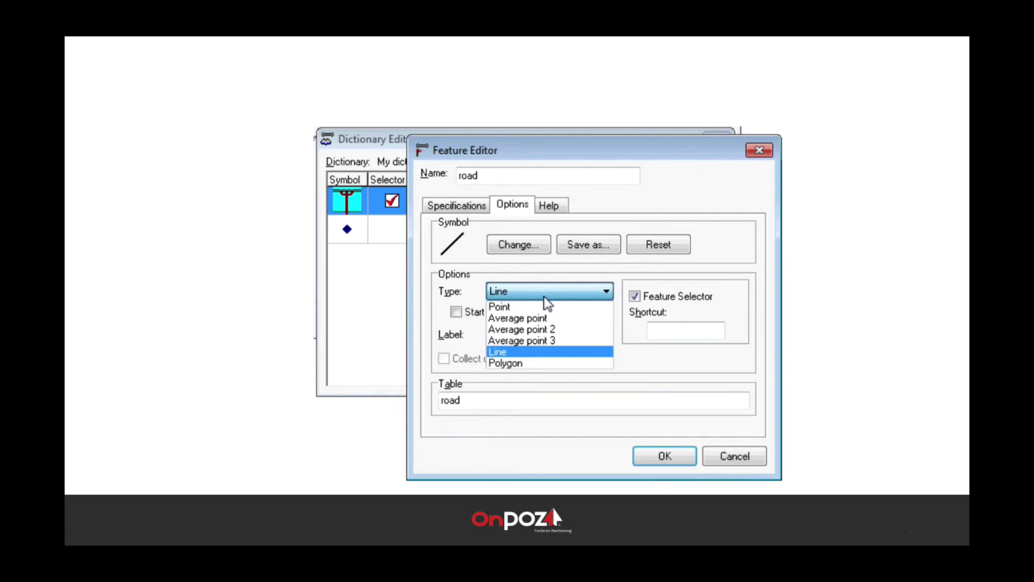
{"action": "left_click", "coordinate": [519, 353]}
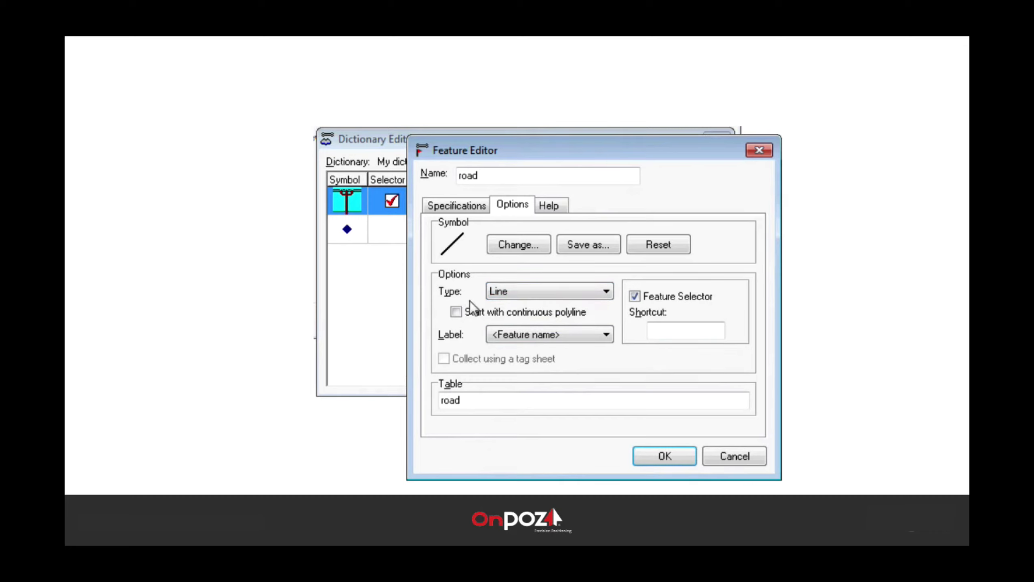
{"action": "left_click", "coordinate": [456, 312]}
{"action": "left_click", "coordinate": [657, 453]}
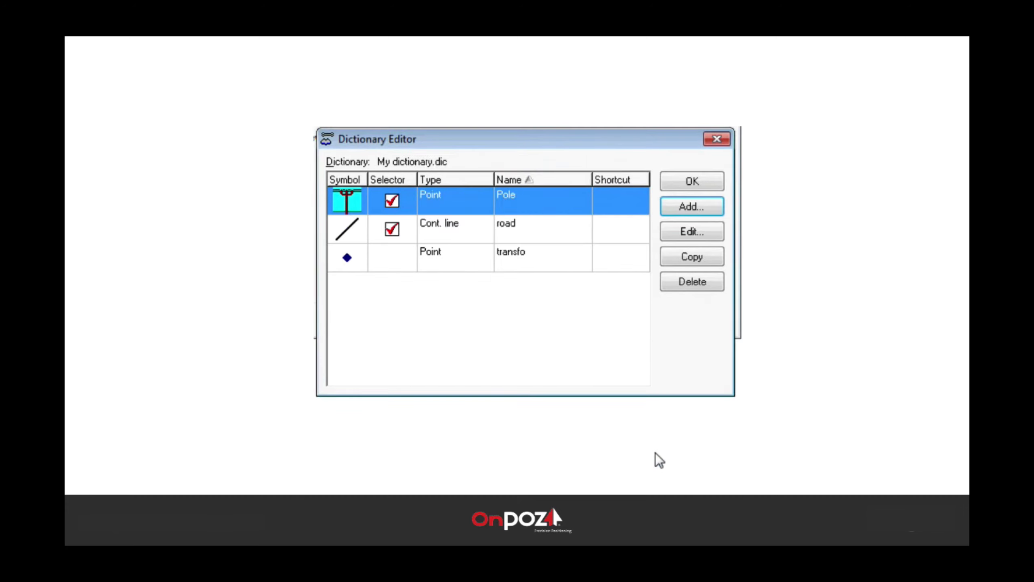
Step: Close the Dictionary Editor keeping modifications, then launch Mobile File Manager
{"action": "left_click", "coordinate": [688, 183]}
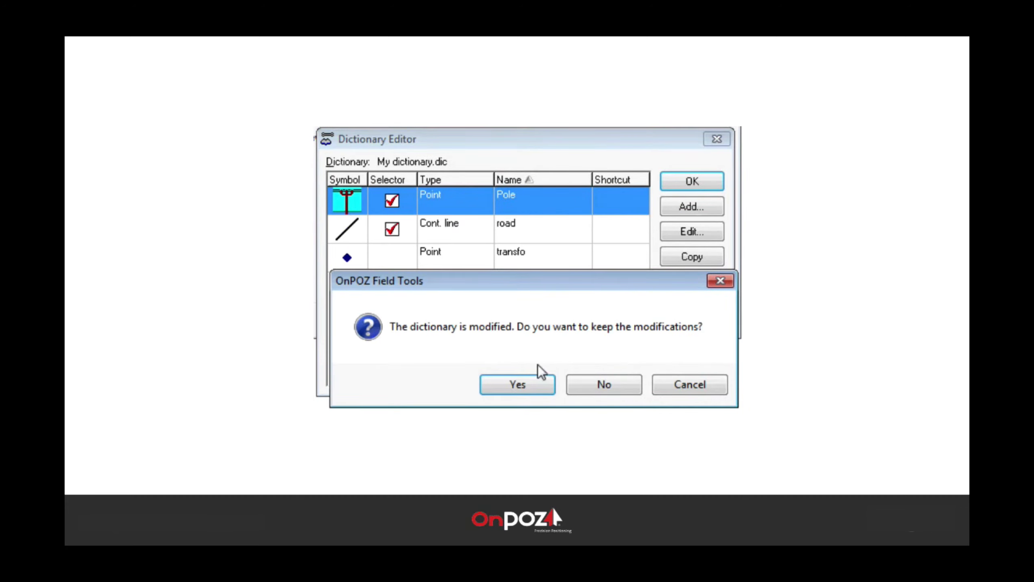
{"action": "left_click", "coordinate": [526, 383]}
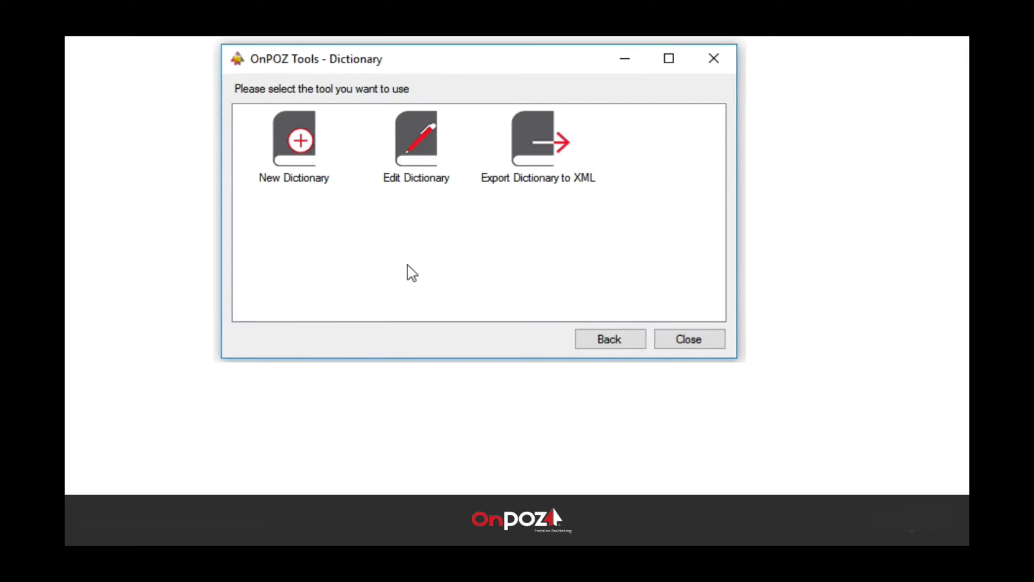
{"action": "left_click", "coordinate": [610, 333]}
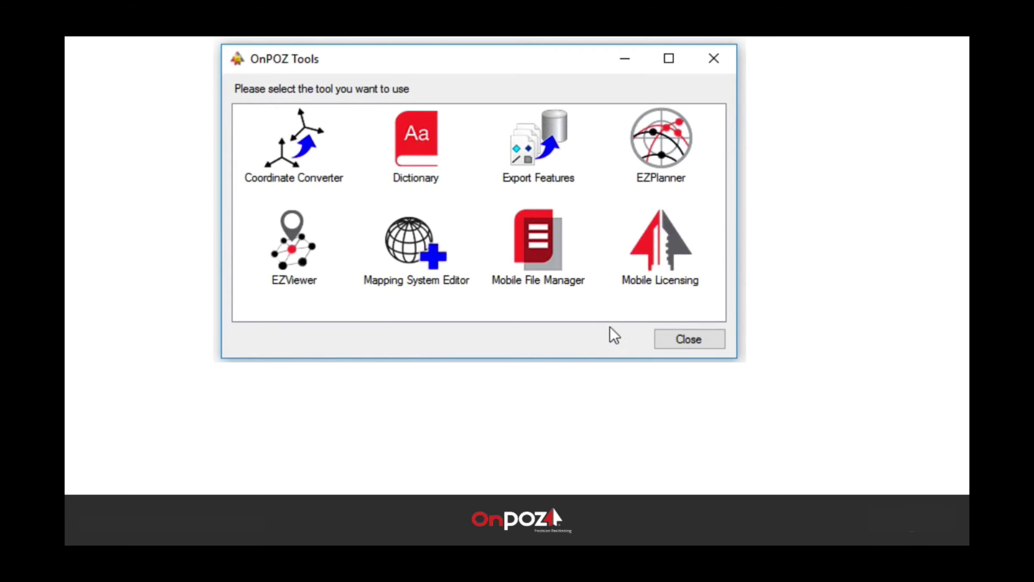
{"action": "double_click", "coordinate": [535, 251]}
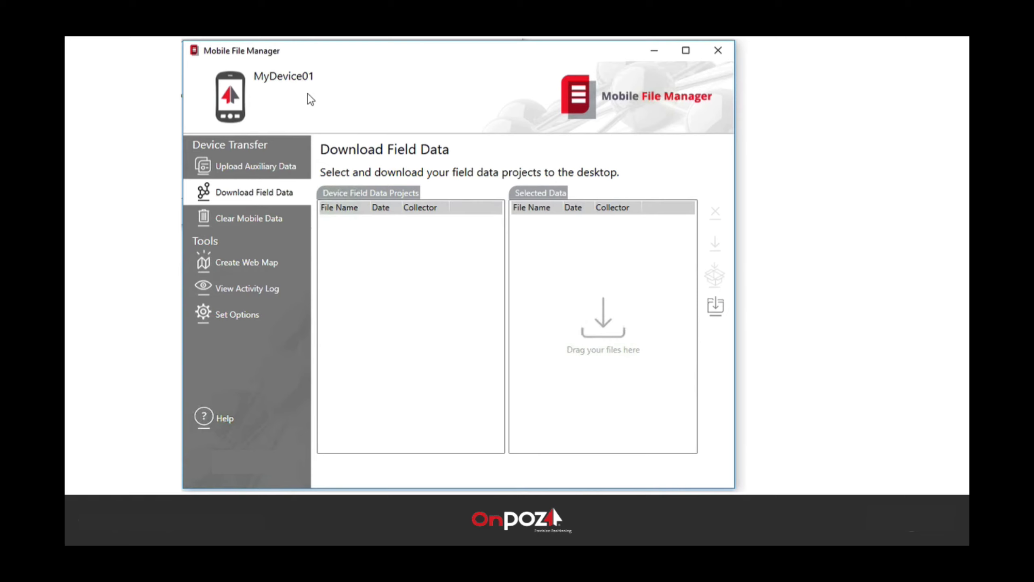
Step: Select MyDictionary.dic from Documents > EZTag CE > Dictionaries under Upload Auxiliary Data and upload it
{"action": "left_click", "coordinate": [276, 162]}
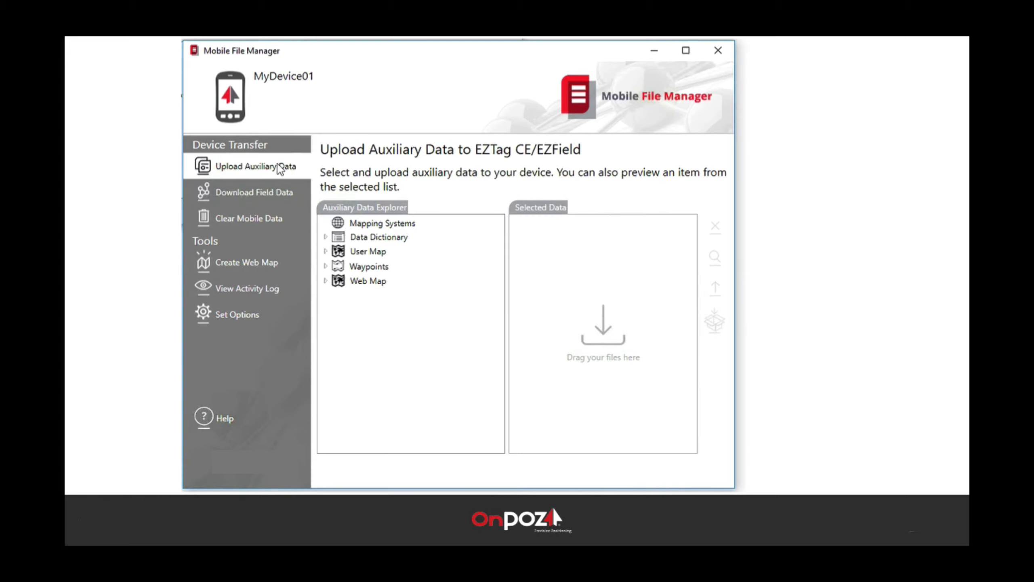
{"action": "left_click", "coordinate": [373, 239]}
{"action": "left_click", "coordinate": [325, 237]}
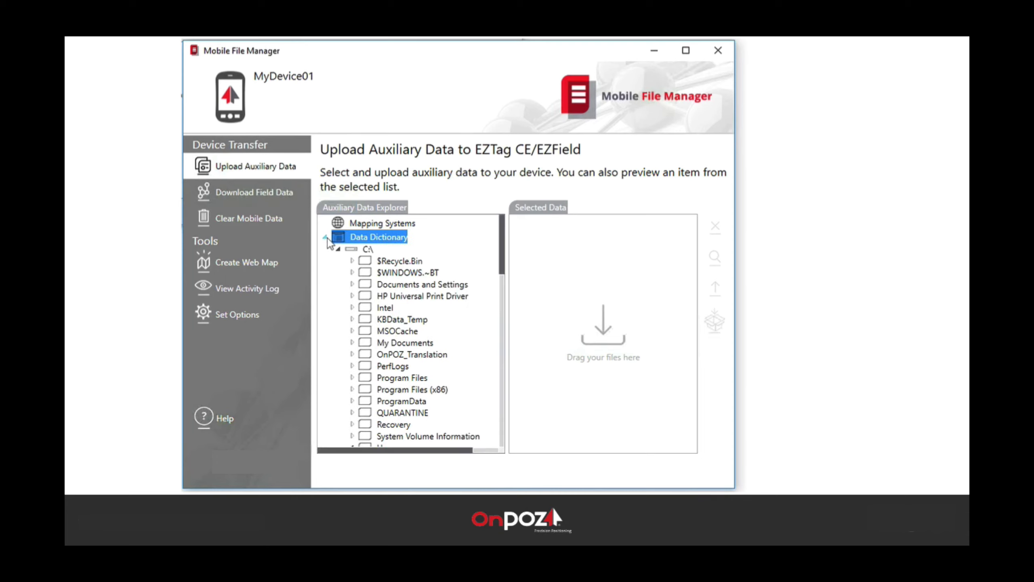
{"action": "left_click_drag", "start_coordinate": [501, 273], "coordinate": [490, 369]}
{"action": "left_click", "coordinate": [470, 324]}
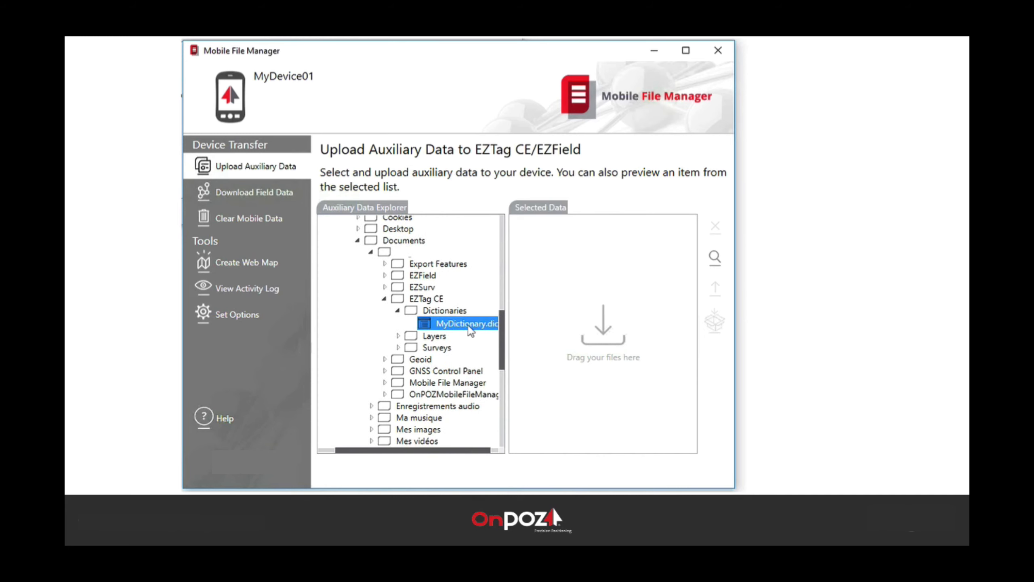
{"action": "left_click_drag", "start_coordinate": [469, 324], "coordinate": [577, 321]}
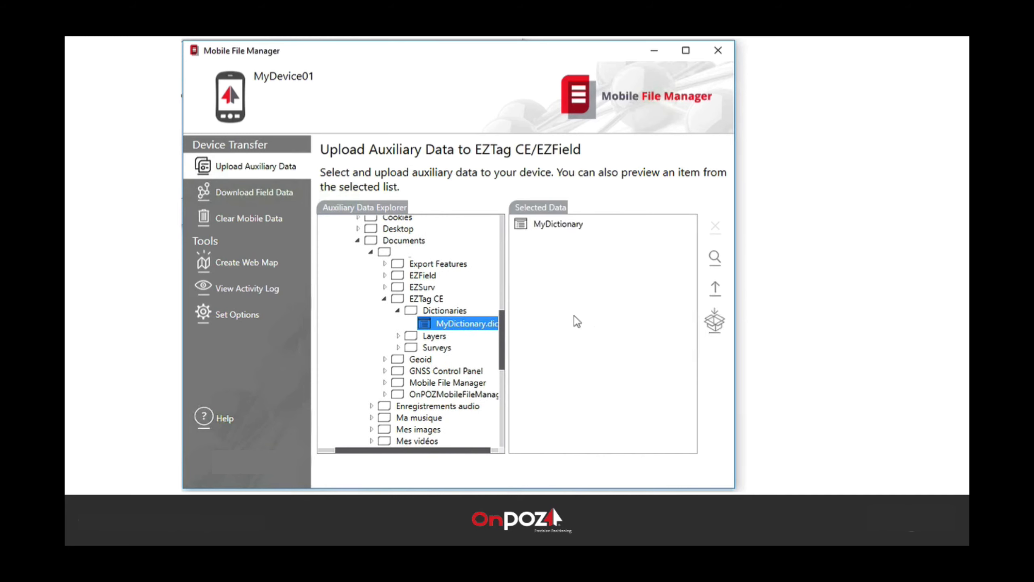
{"action": "left_click", "coordinate": [716, 288]}
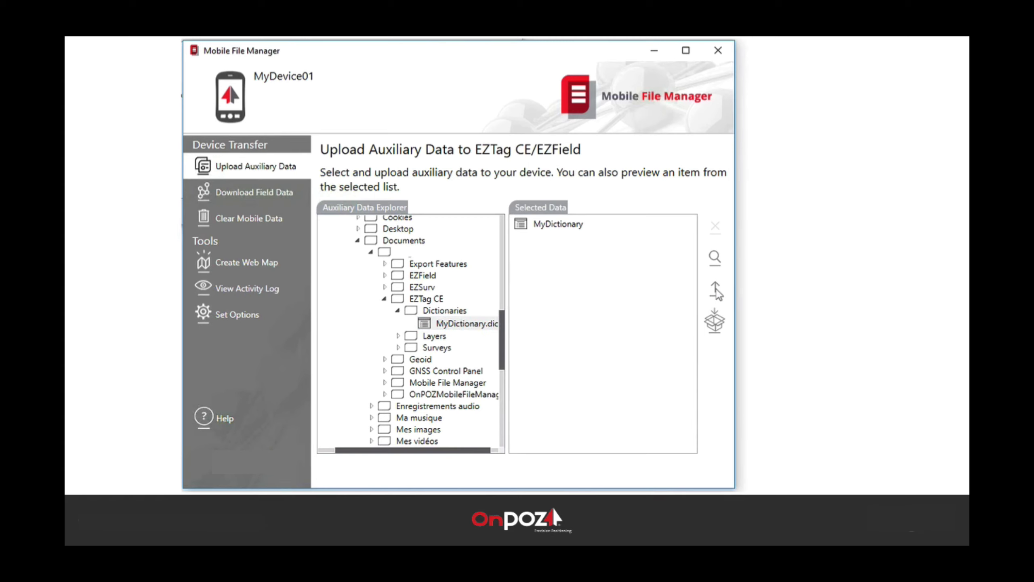